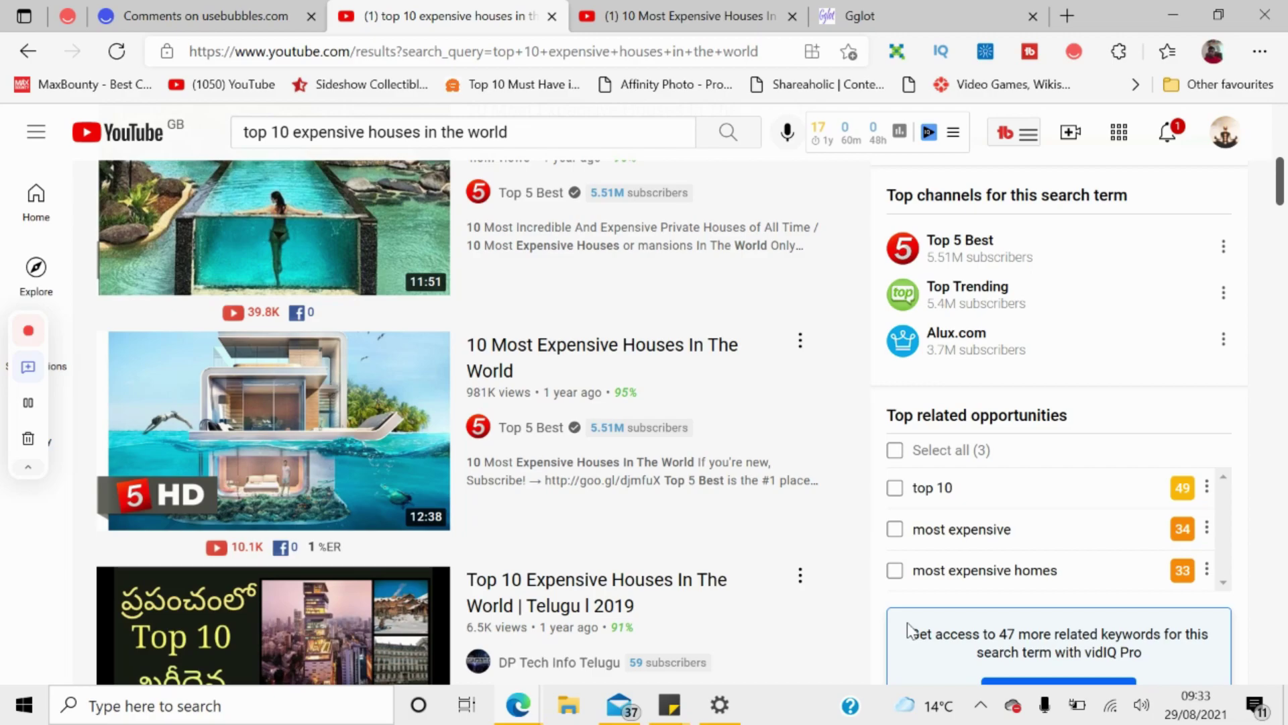
# Step: Switch to the browser tab showing '10 Most Expensive Houses In The World'
pyautogui.moveTo(421, 494)
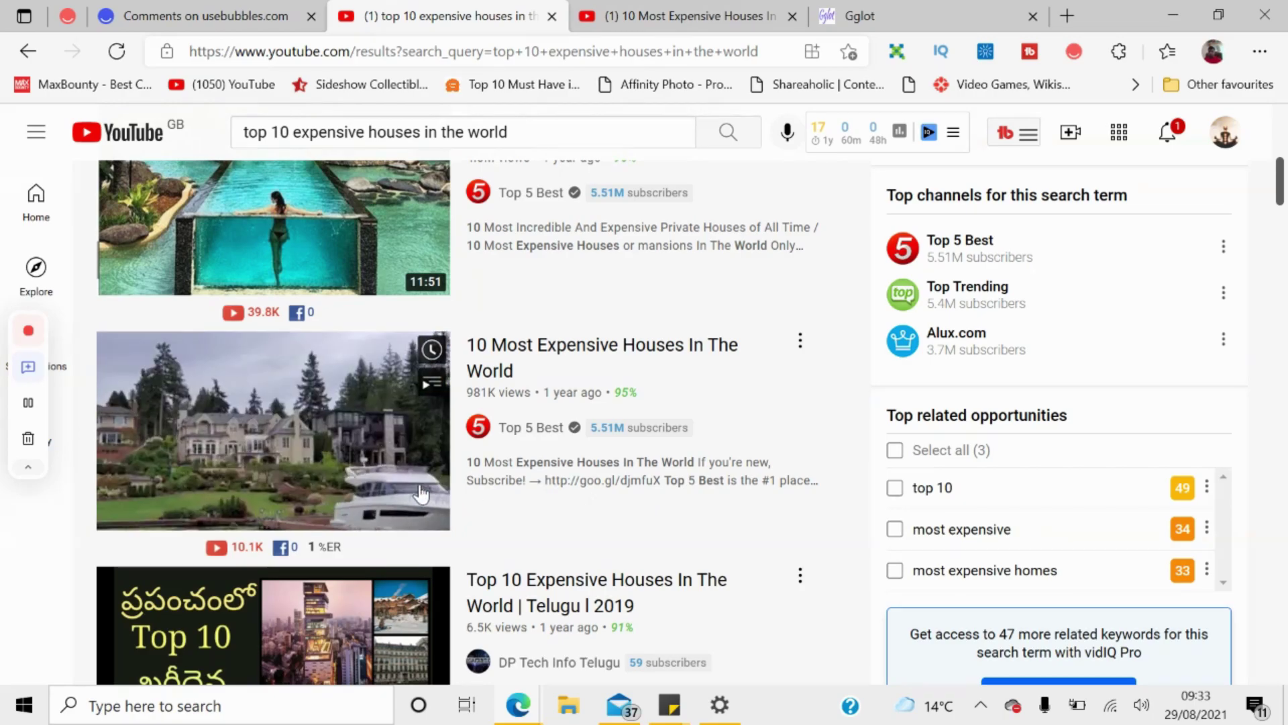
pyautogui.click(664, 12)
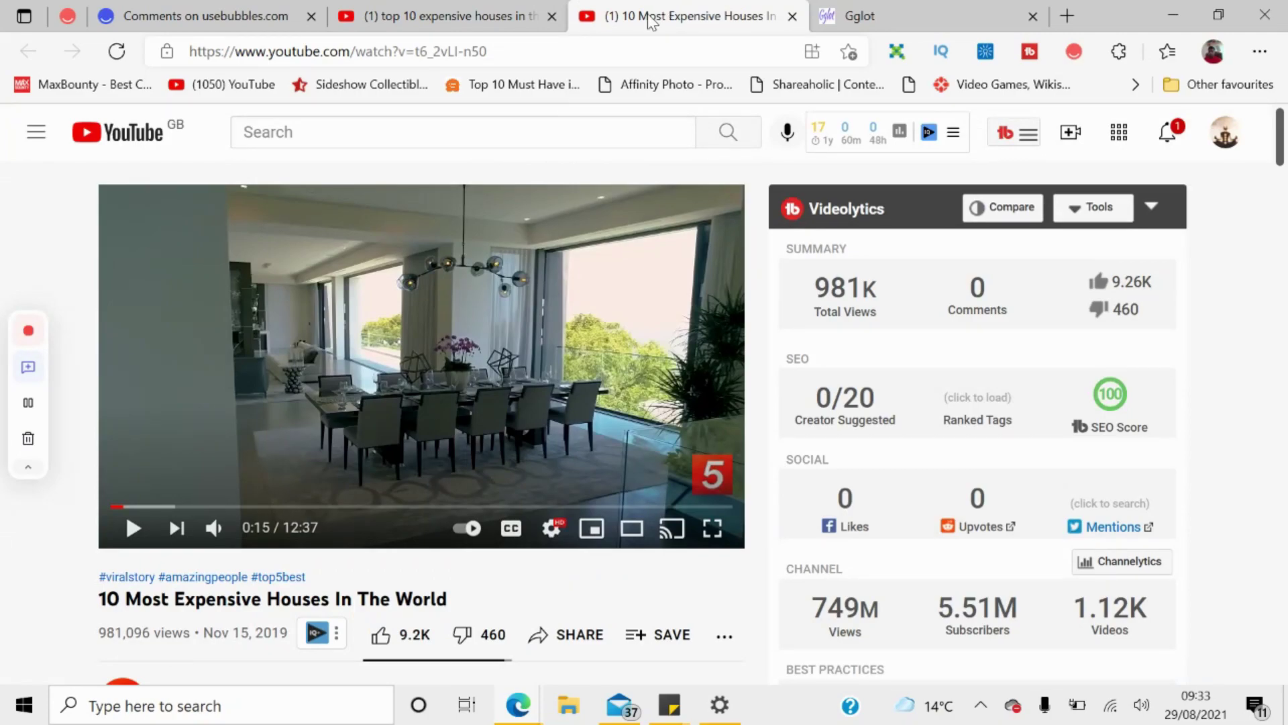
# Step: Copy the houses video's short share link, close the Share dialog, and go to the Gglot tab
pyautogui.click(580, 634)
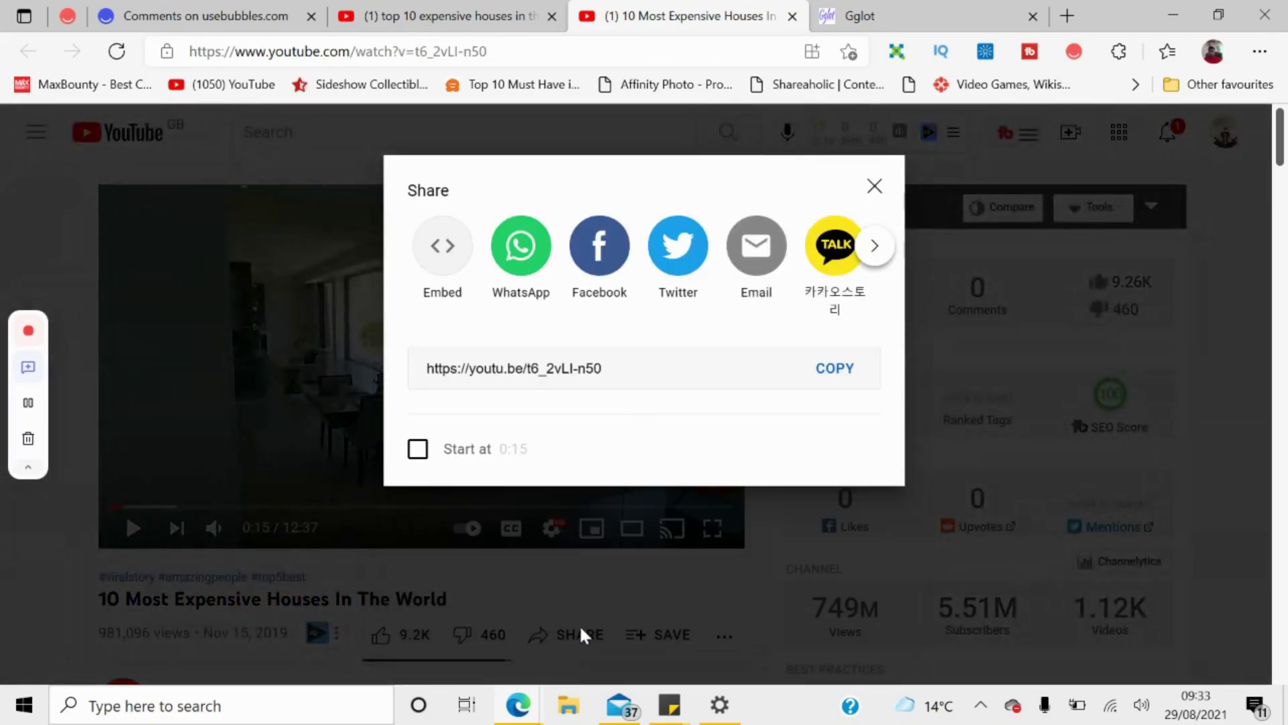
pyautogui.click(835, 443)
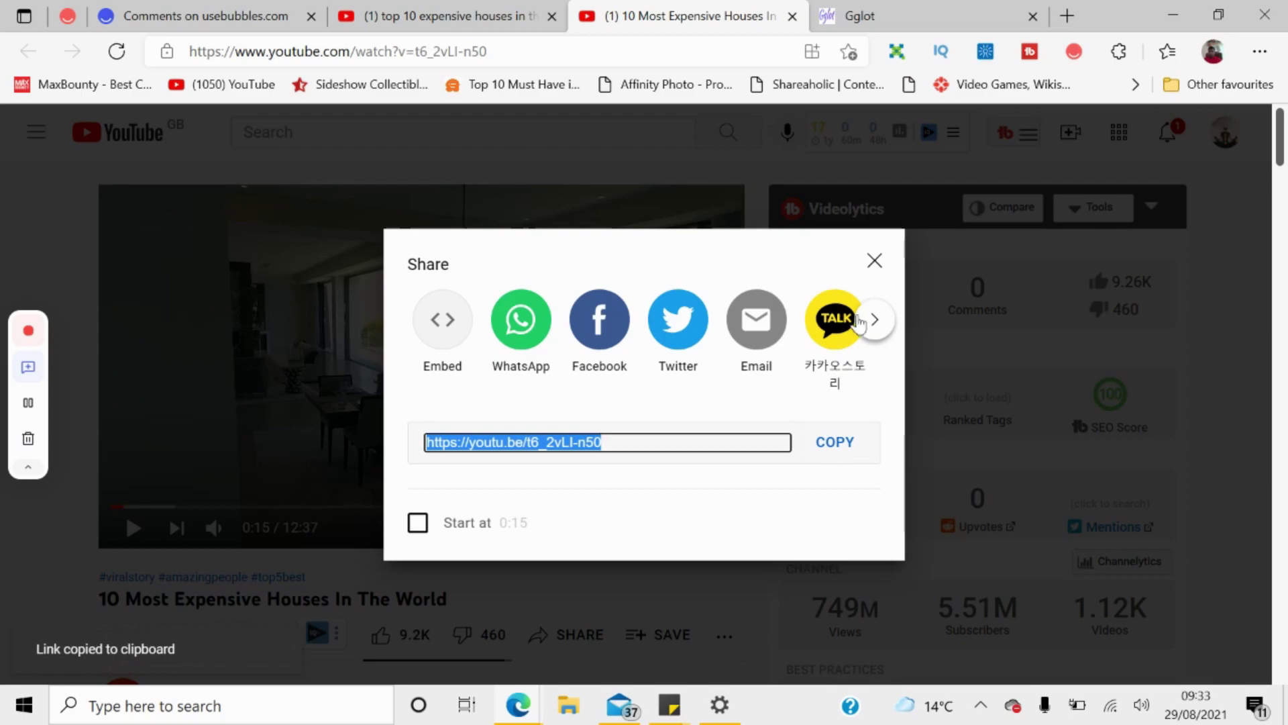
pyautogui.click(873, 267)
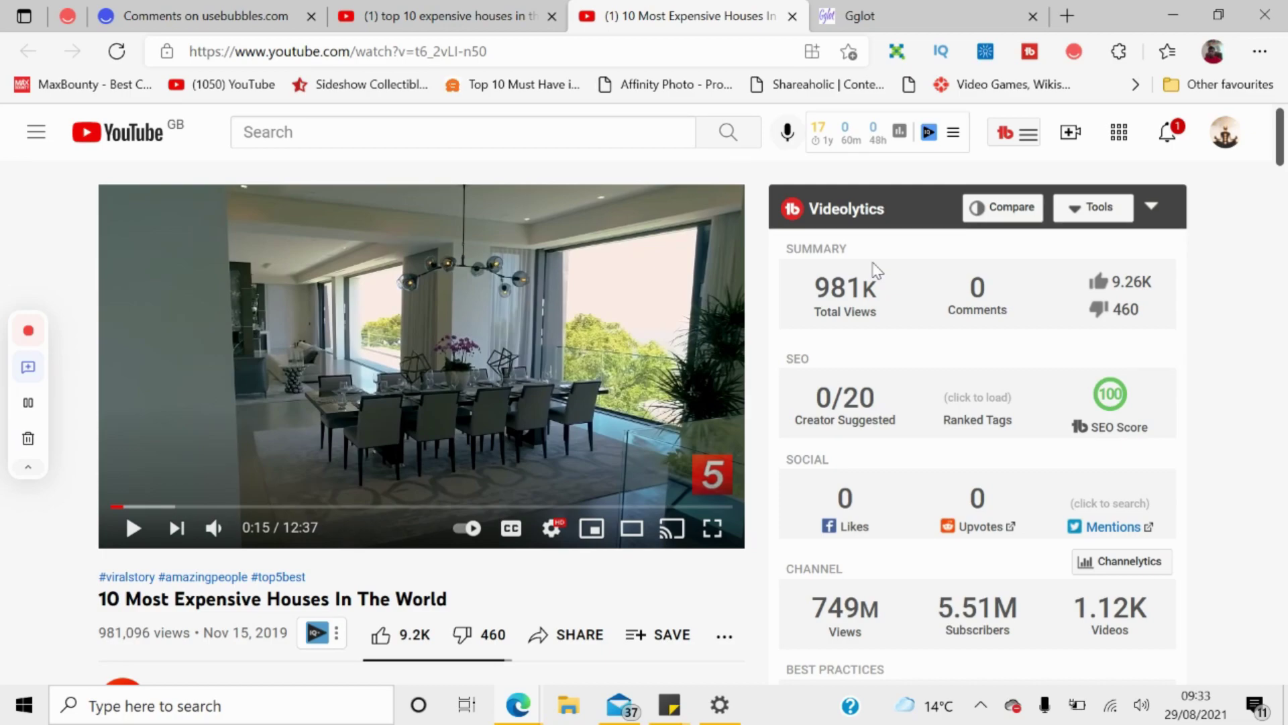
pyautogui.click(889, 30)
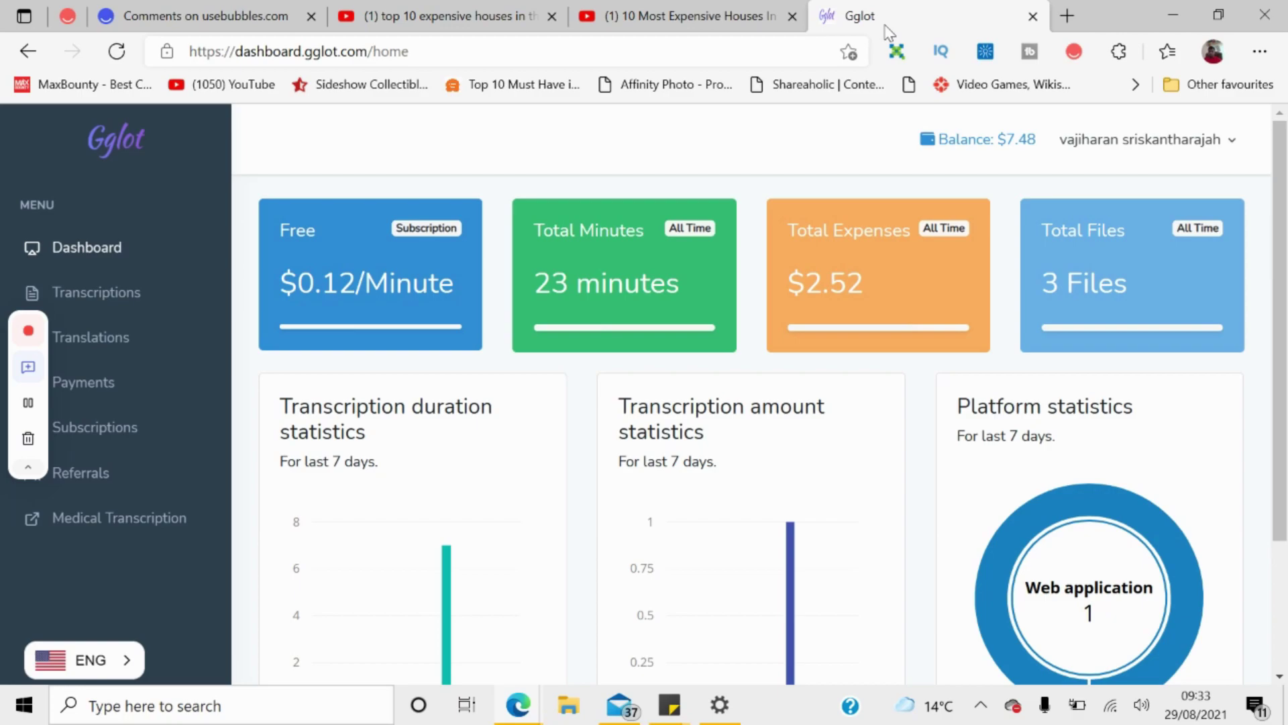
pyautogui.click(120, 301)
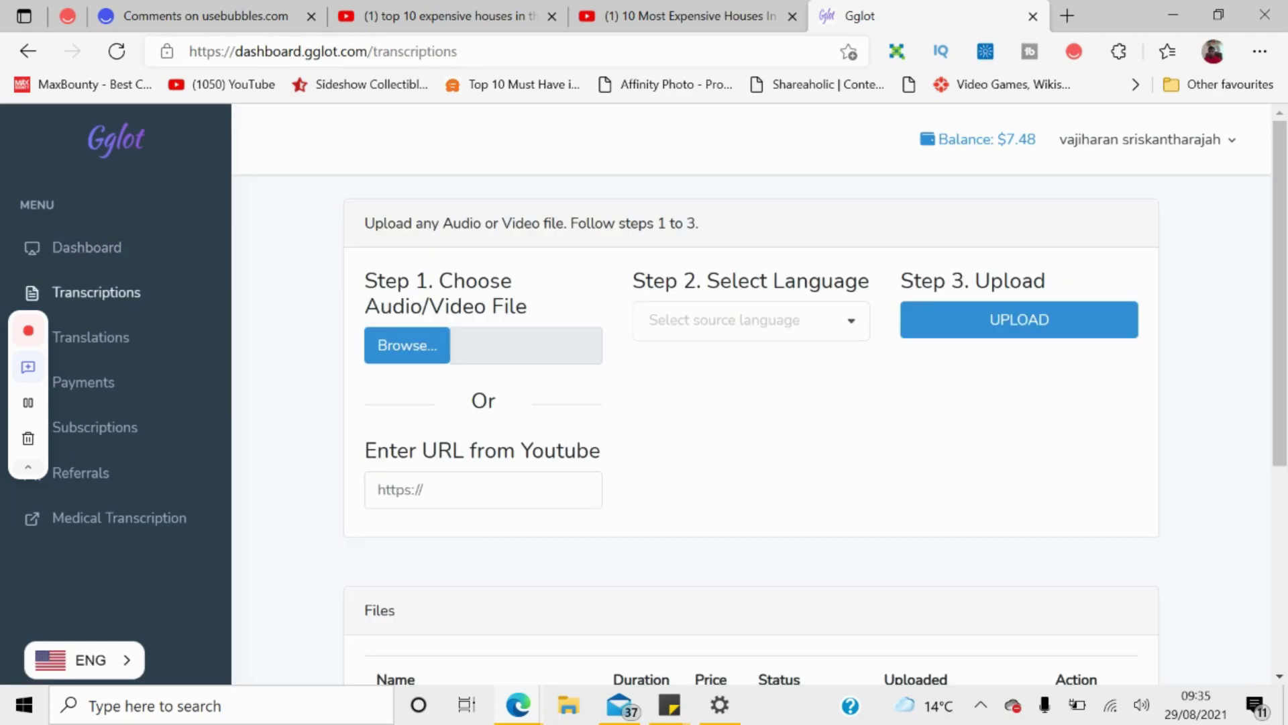
pyautogui.click(483, 489)
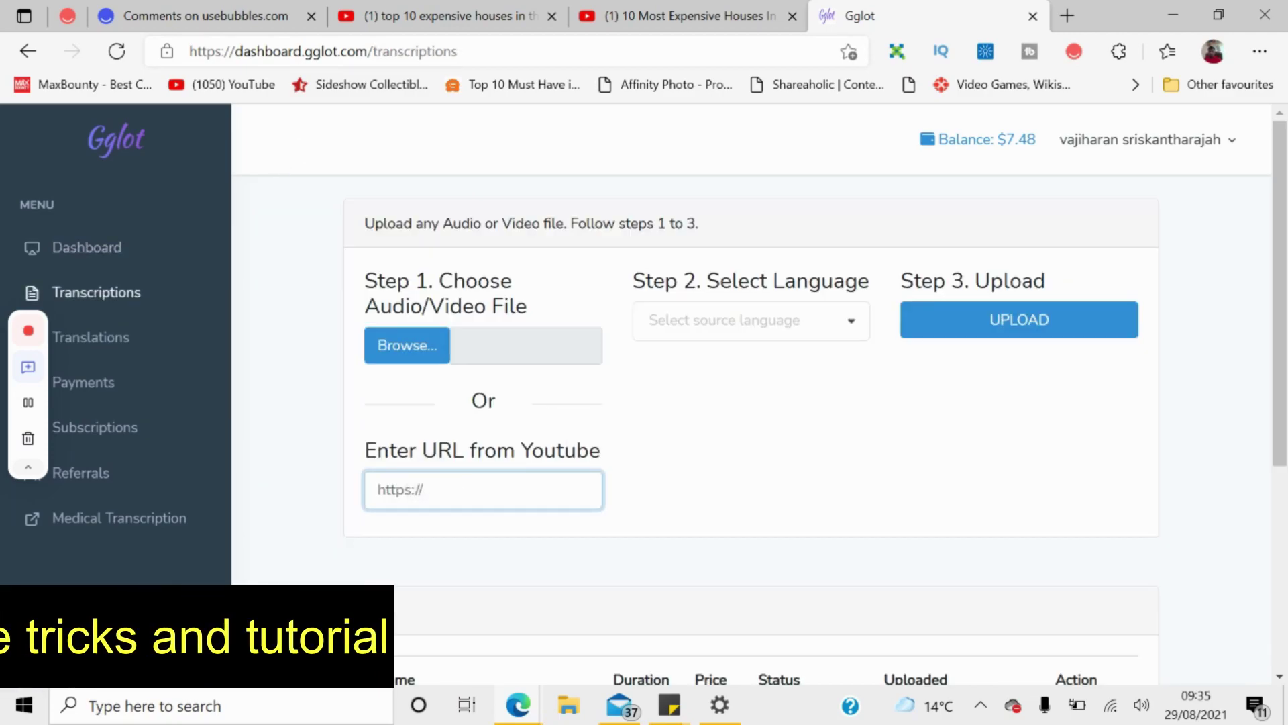
pyautogui.hotkey('ctrl', 'v')
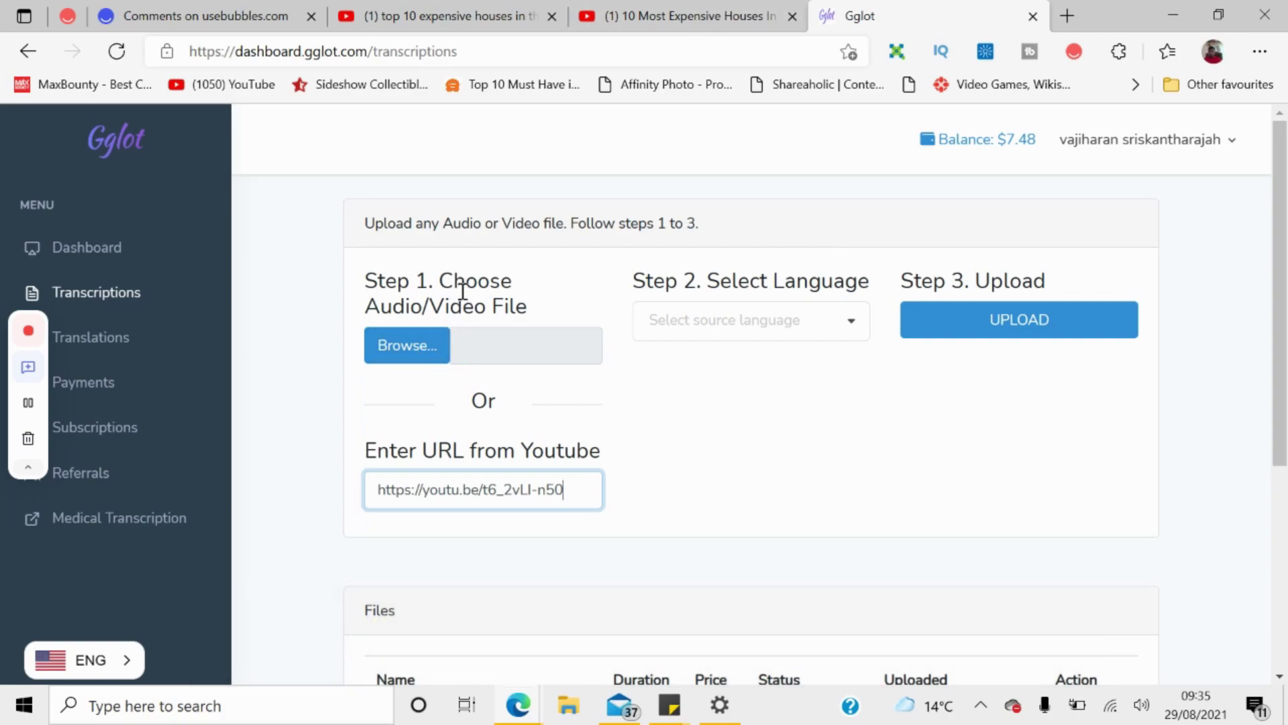
# Step: Search 'en' and choose English (United Kingdom) as the source language
pyautogui.click(833, 325)
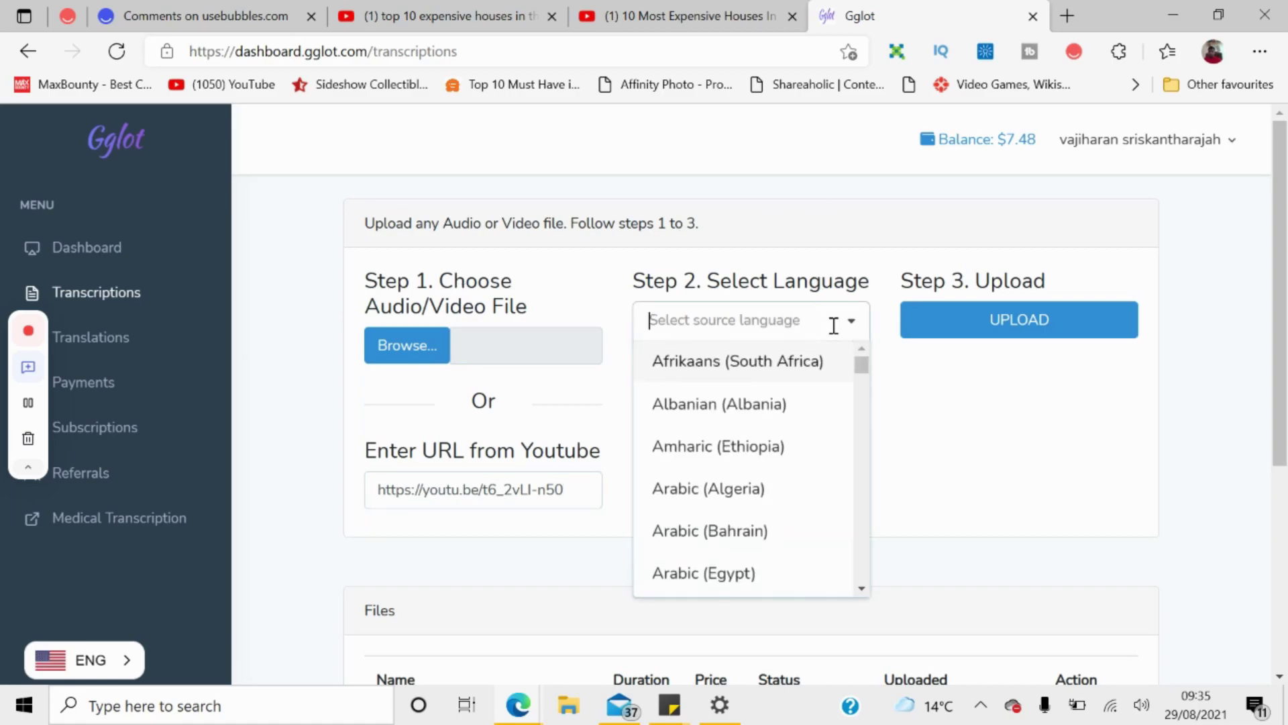
pyautogui.write('ee')
pyautogui.press('BackSpace')
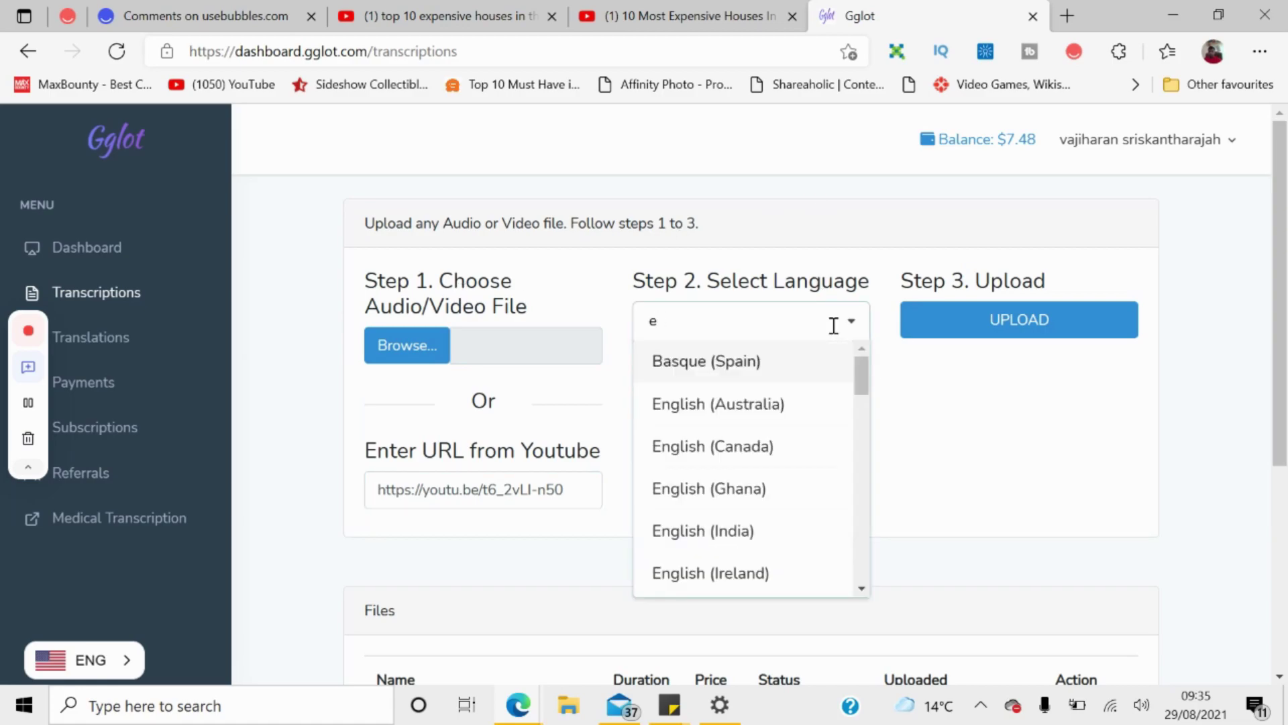
pyautogui.write('n')
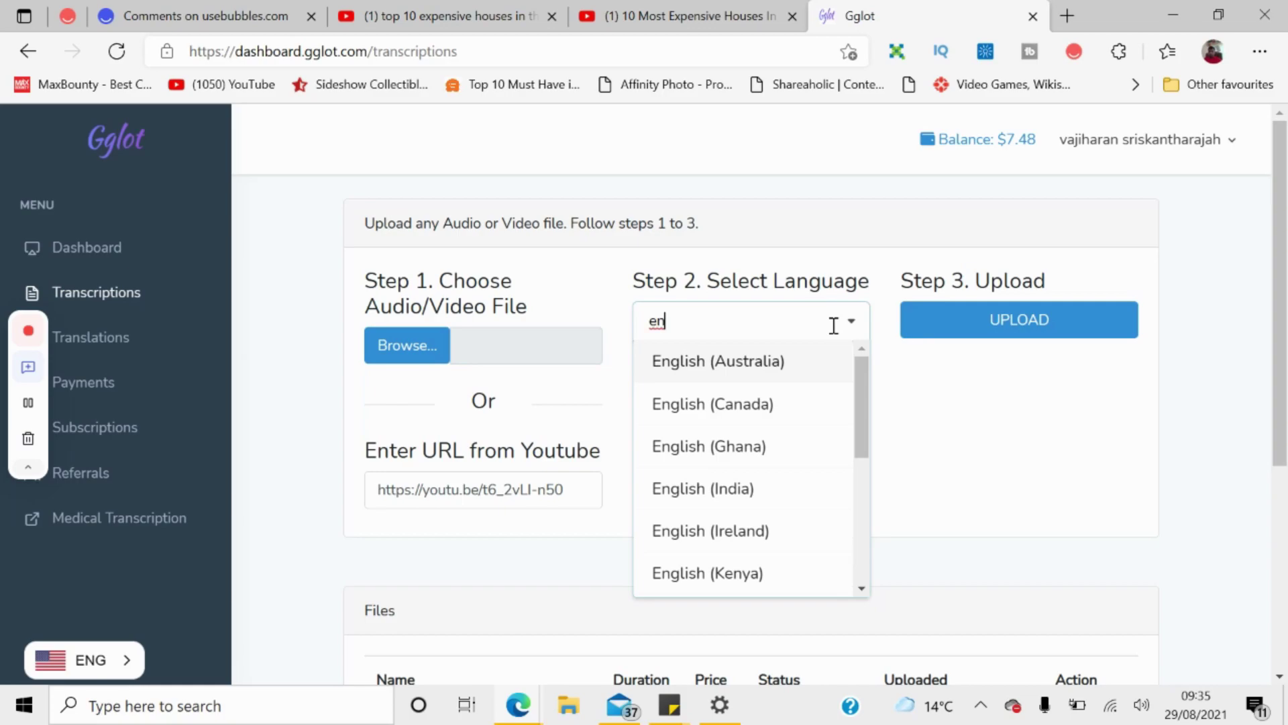
pyautogui.scroll(-2, 745, 470)
pyautogui.scroll(-3, 745, 470)
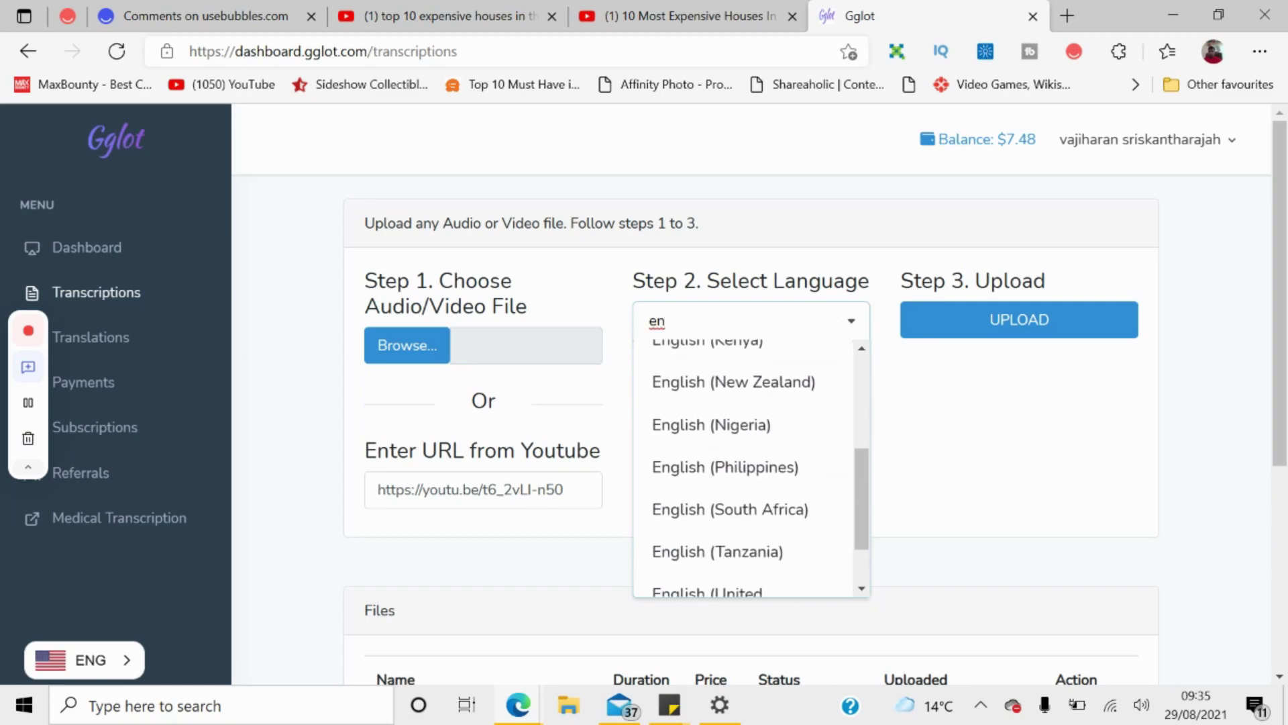
pyautogui.click(712, 517)
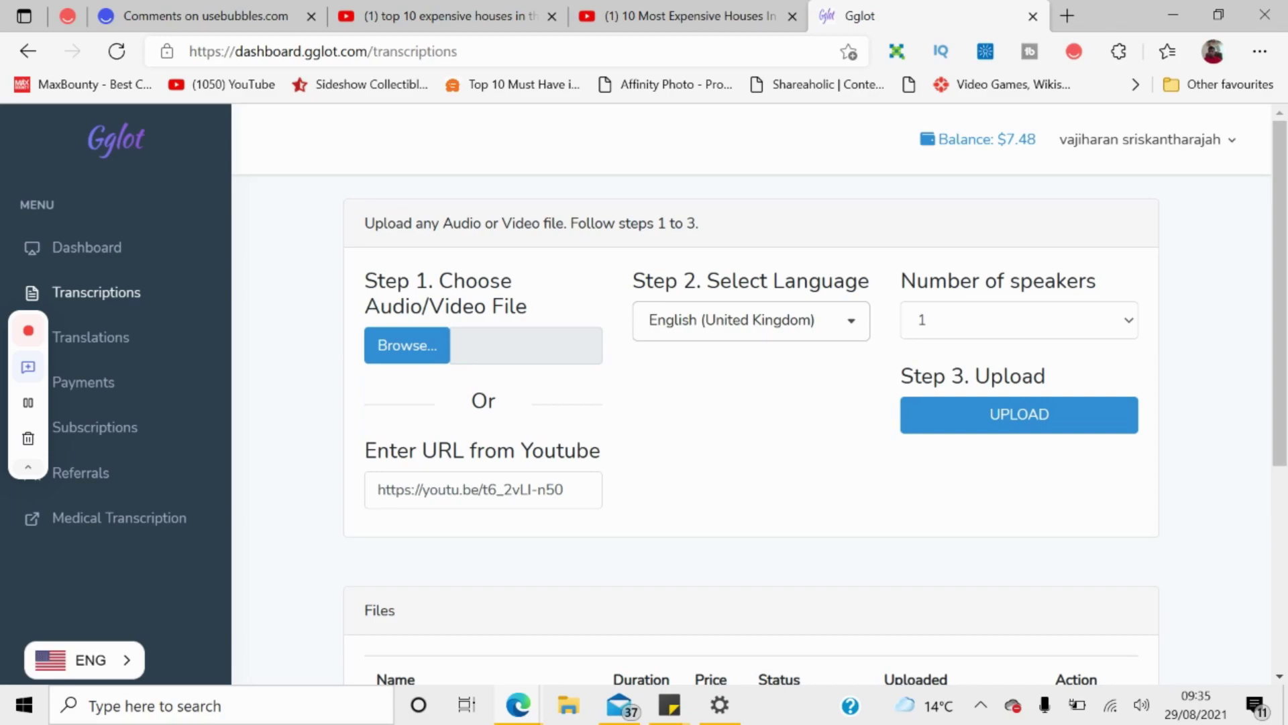
pyautogui.hotkey('ctrl', 'shift', 'Tab')
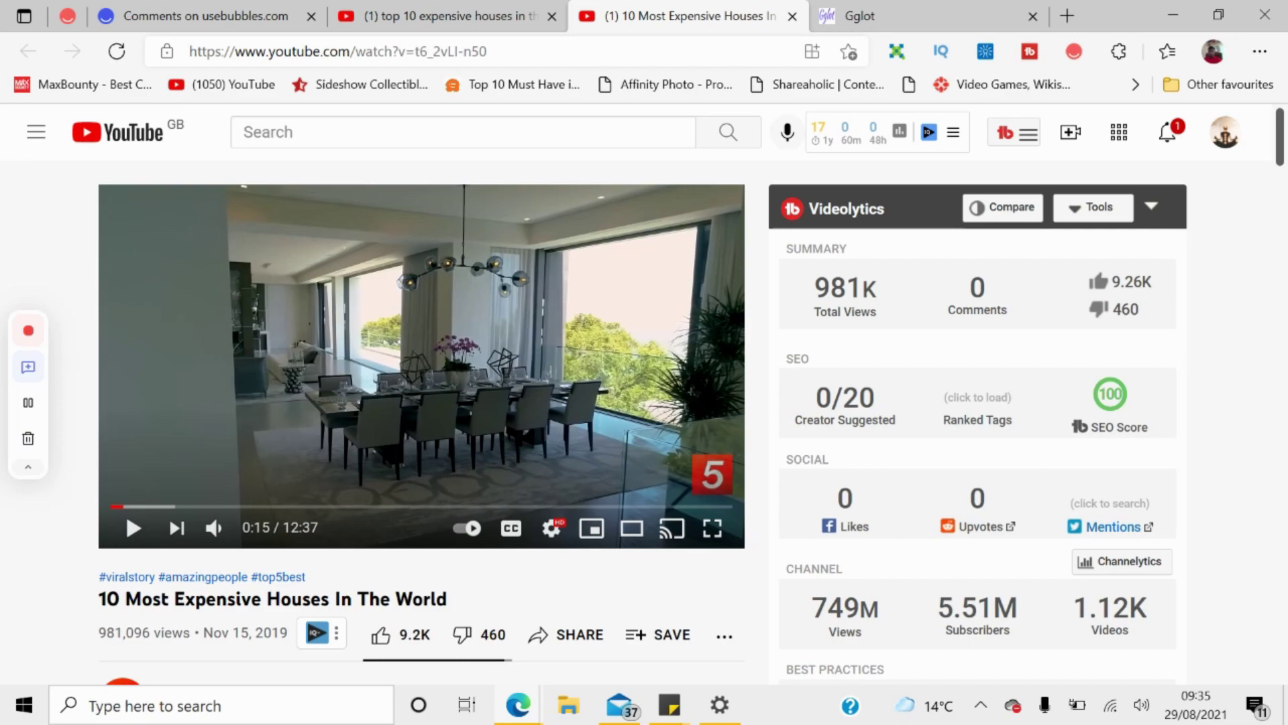
# Step: Keep the number of speakers at 1 and upload the video link to Files
pyautogui.hotkey('ctrl', 'Tab')
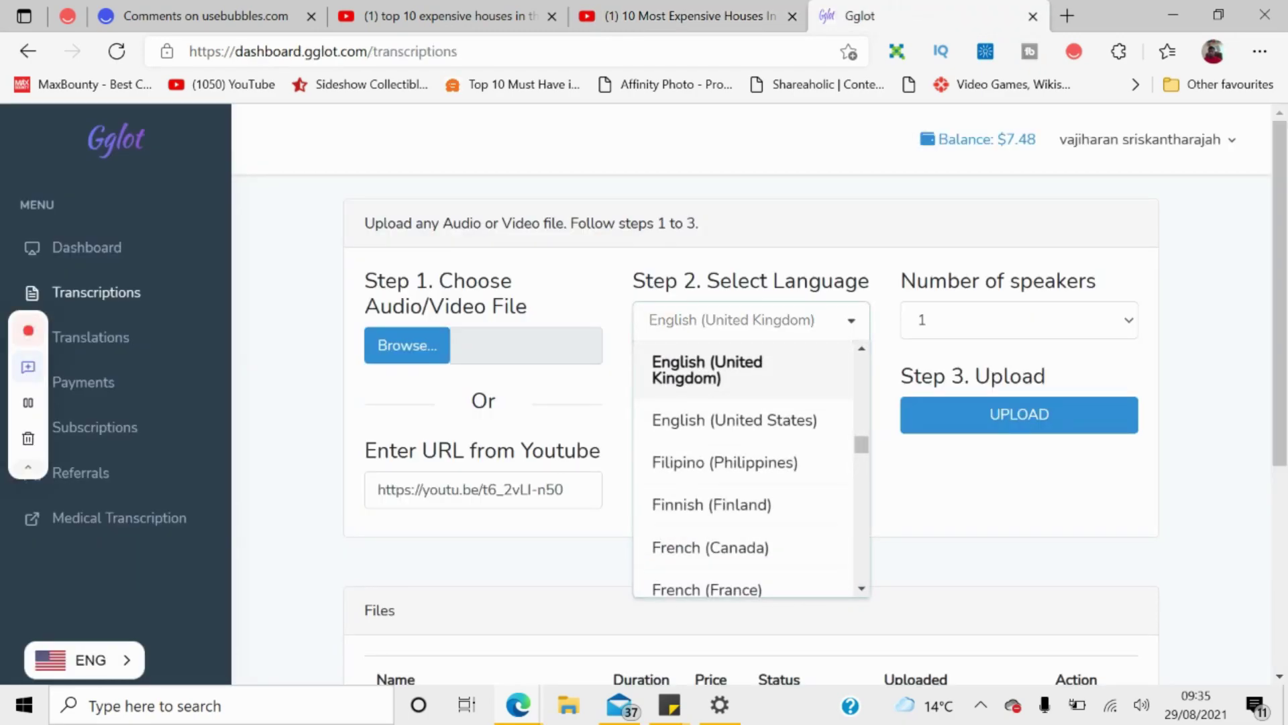
pyautogui.press('Return')
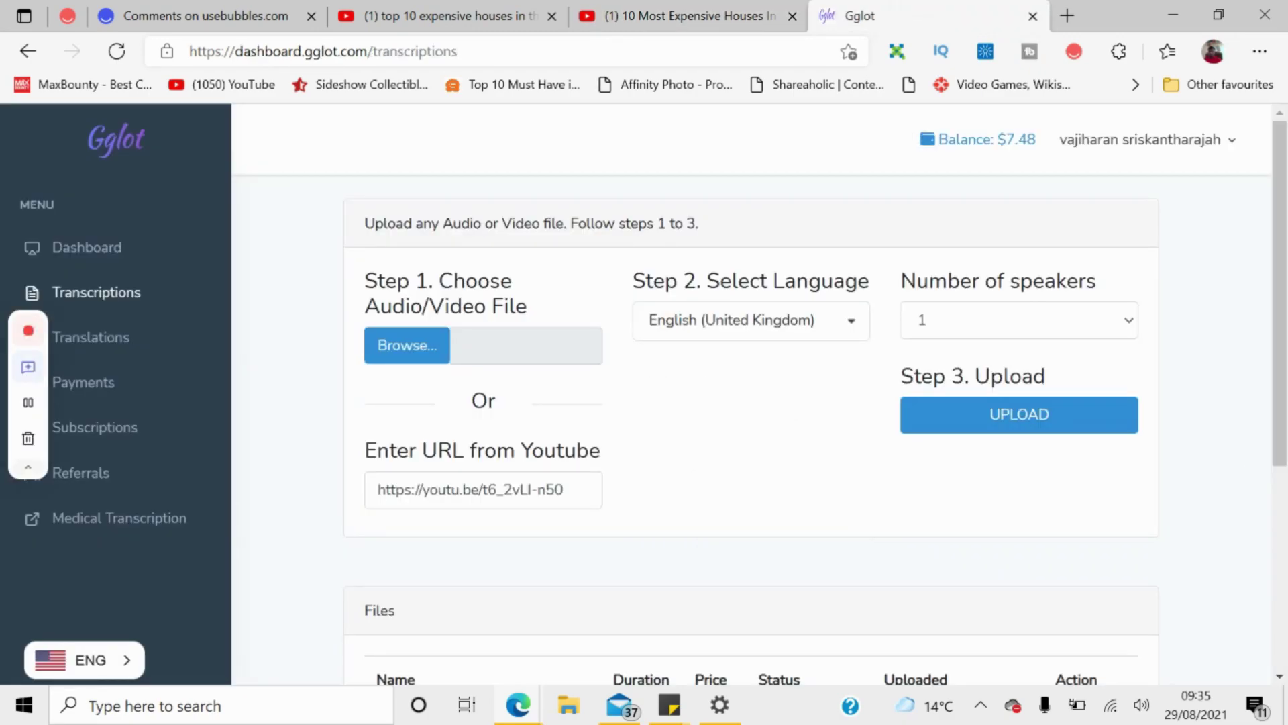
pyautogui.press('Tab')
pyautogui.hotkey('alt', 'Down')
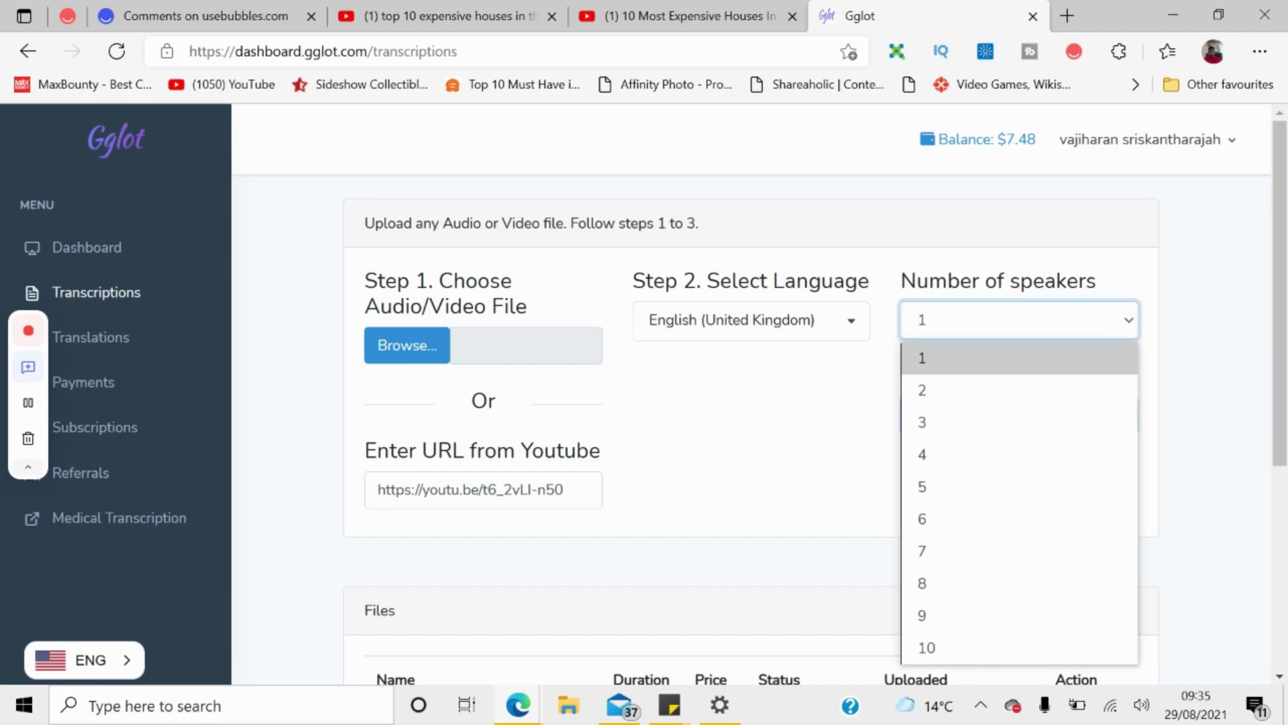
pyautogui.press('Return')
pyautogui.press('Tab')
pyautogui.press('Return')
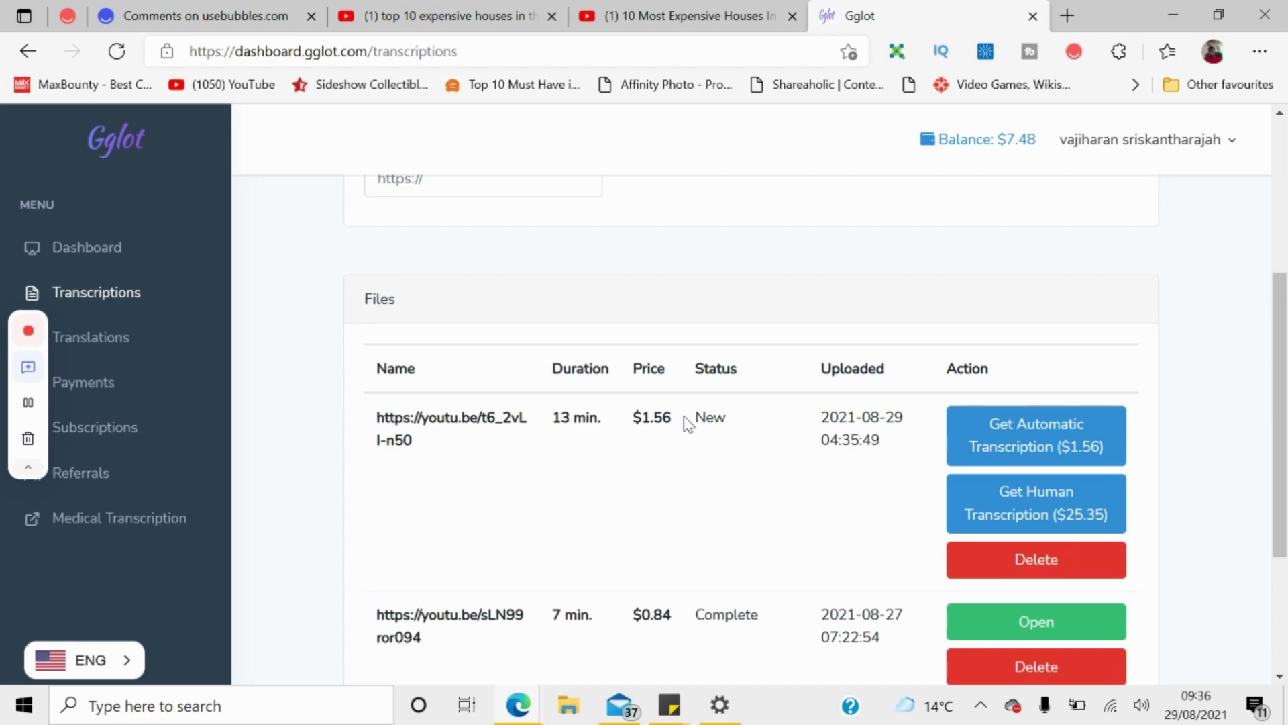
# Step: Order the $1.56 automatic transcription for the new 13-minute video link
pyautogui.scroll(2, 684, 420)
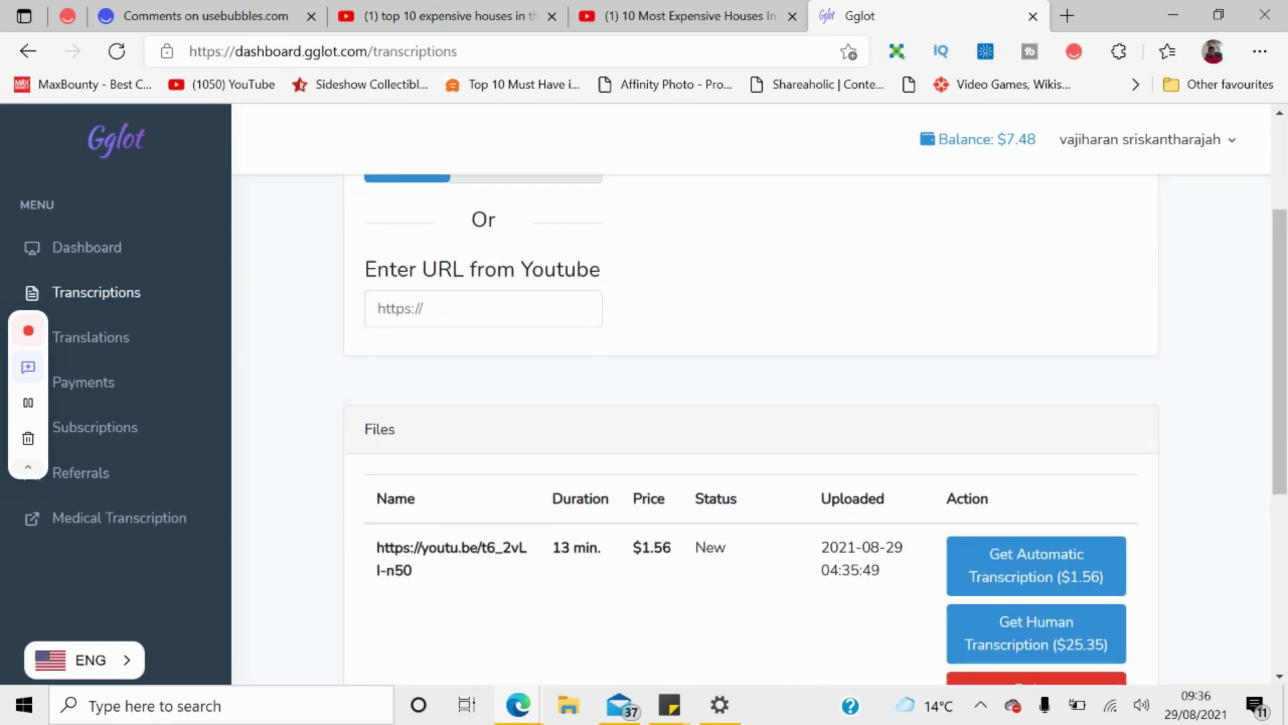
pyautogui.click(1037, 565)
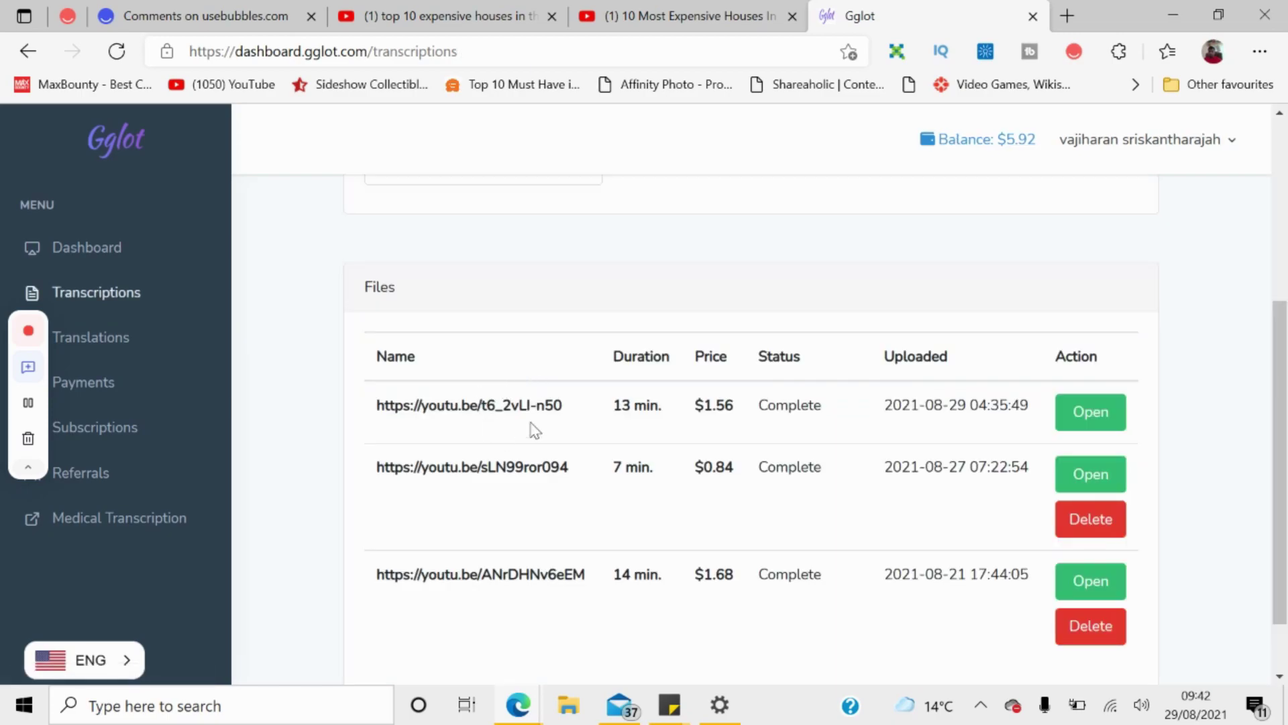
# Step: Open the finished houses video transcript and return to its beginning
pyautogui.click(1099, 411)
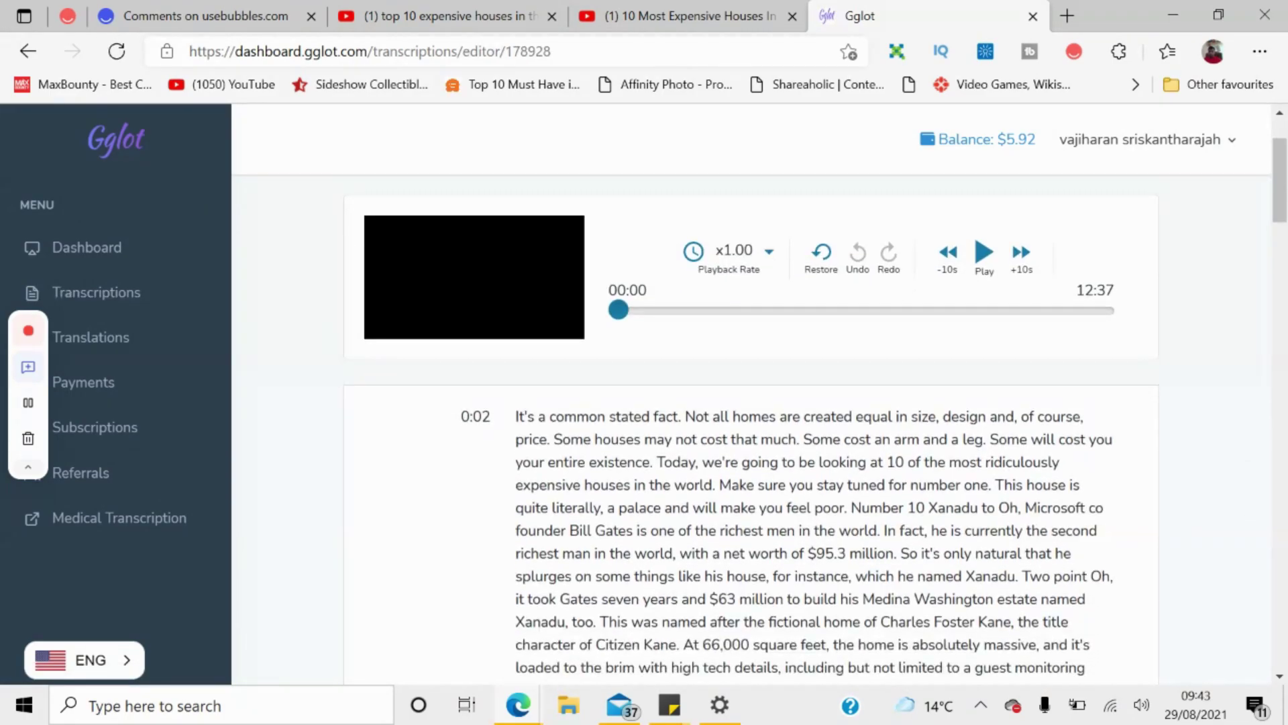
pyautogui.scroll(-2, 752, 536)
pyautogui.scroll(-10, 812, 536)
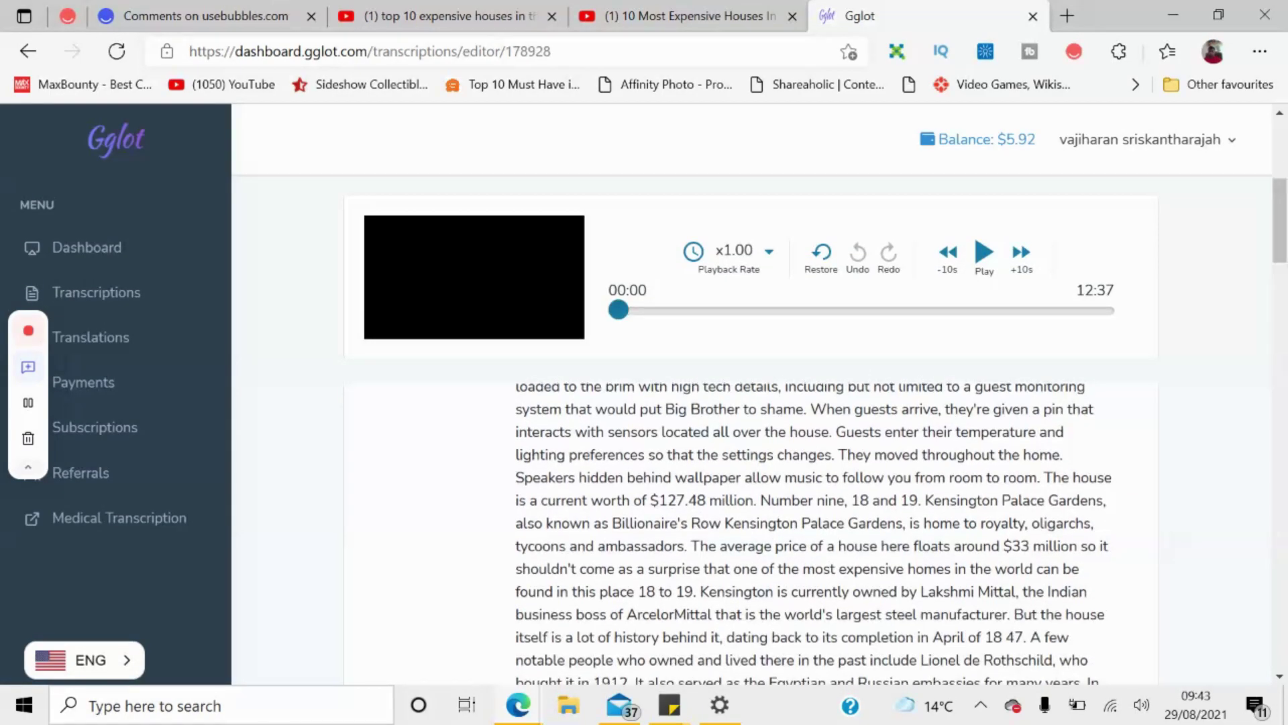
pyautogui.scroll(-10, 812, 537)
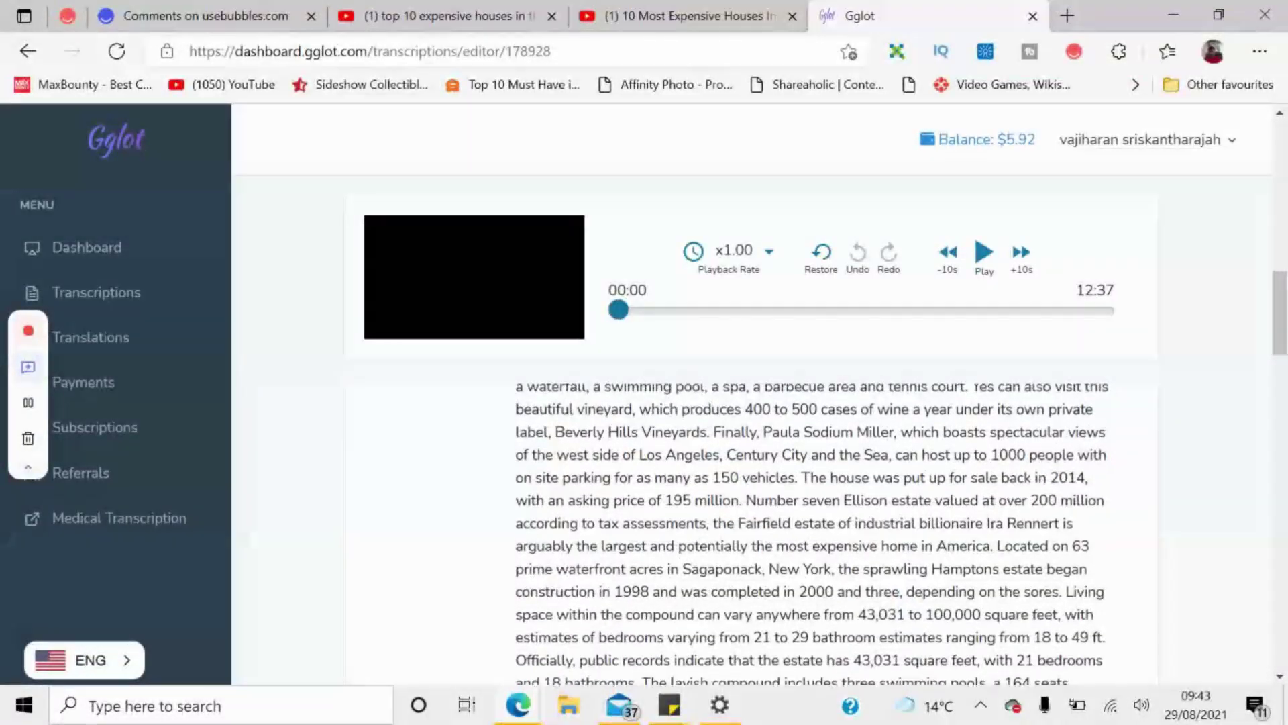
pyautogui.press('Home')
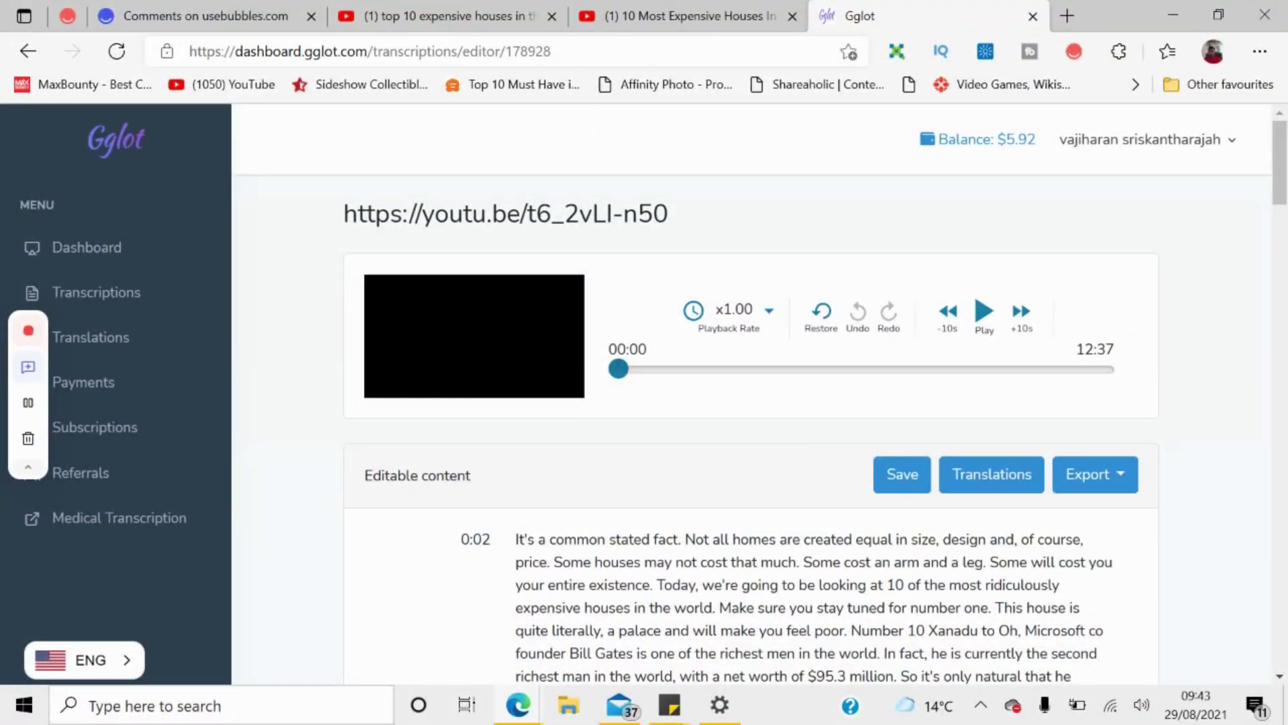
# Step: Play and pause the opening of the video, then review the Export format list
pyautogui.click(985, 313)
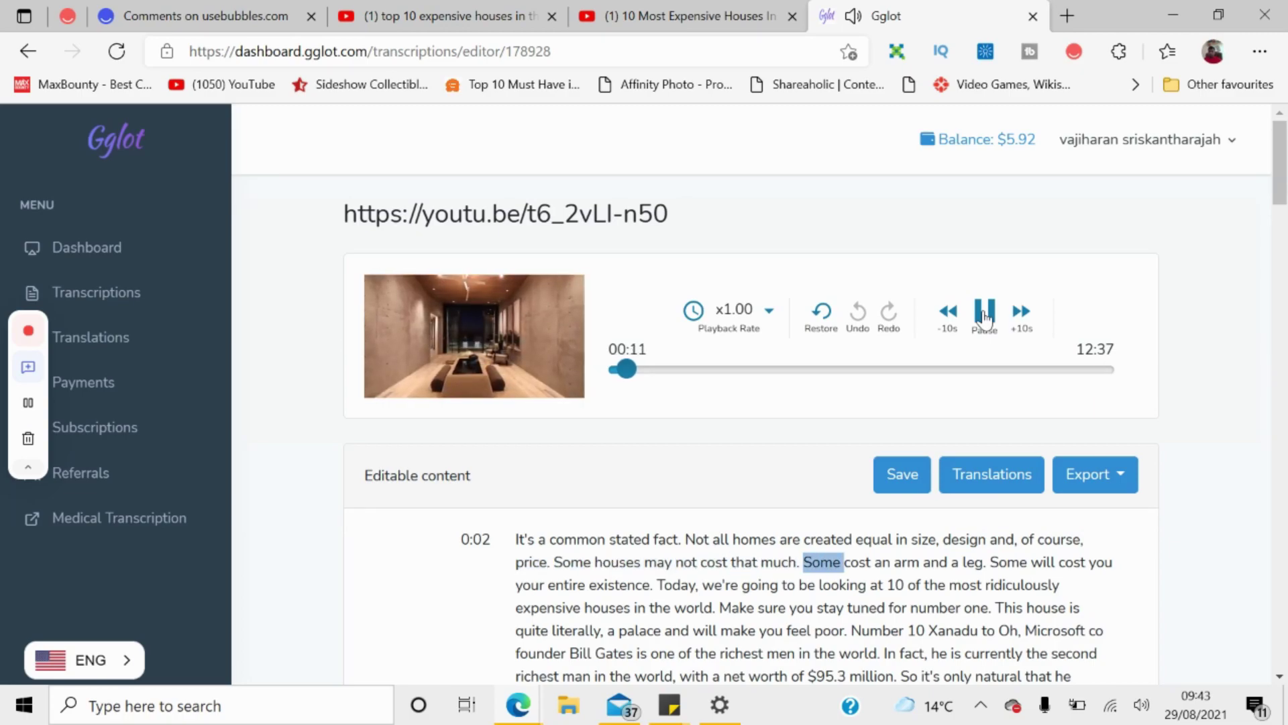
pyautogui.click(984, 317)
pyautogui.click(1094, 475)
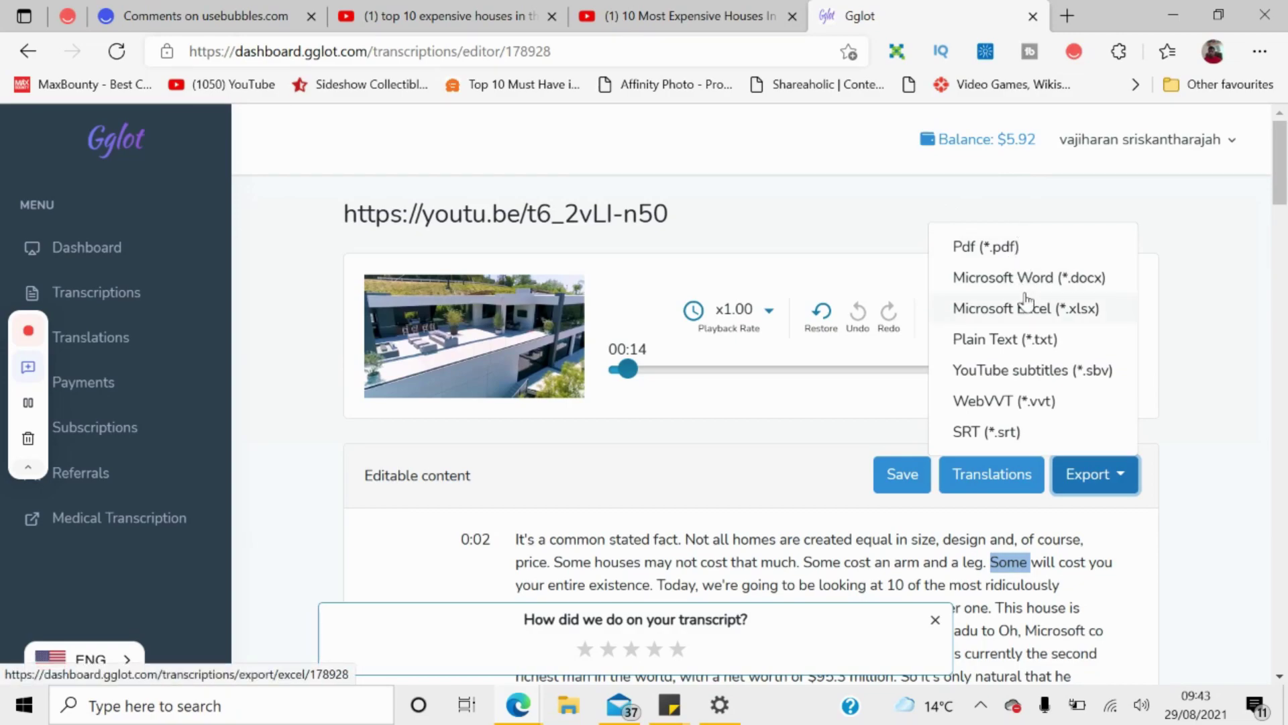
pyautogui.click(1221, 385)
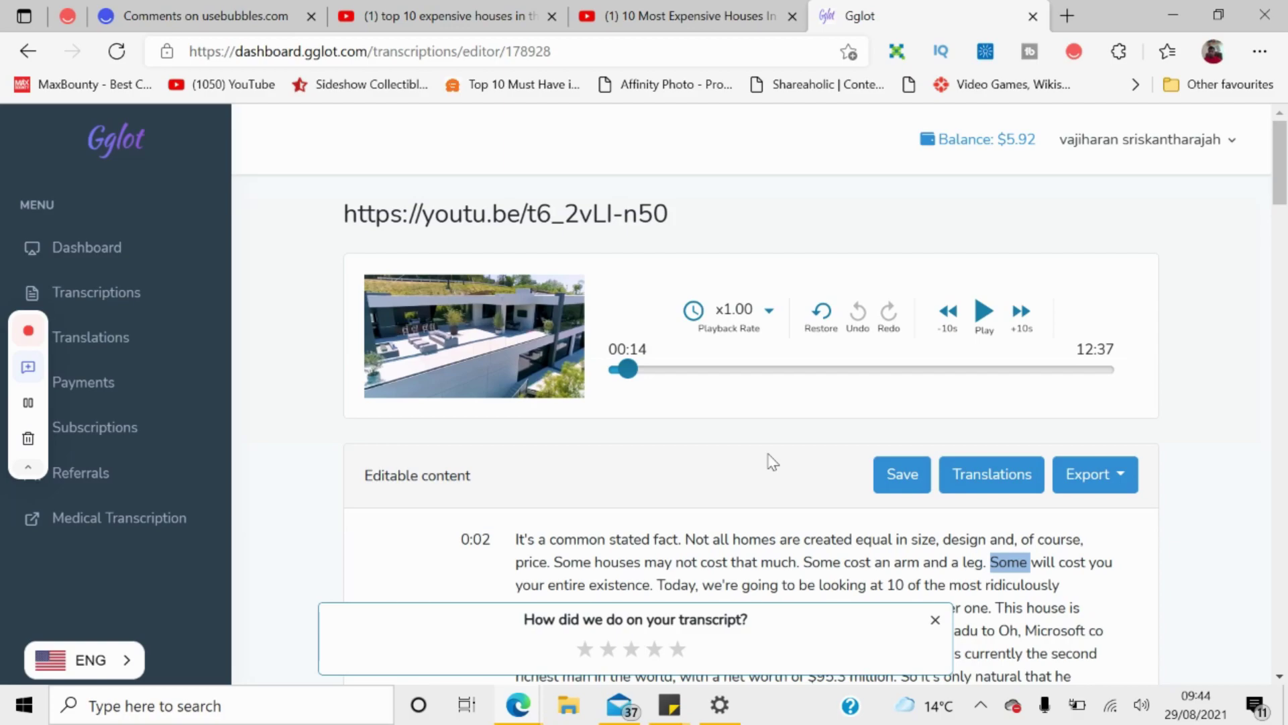
# Step: Set the translation target to French (France) with Document as the translation type
pyautogui.click(993, 475)
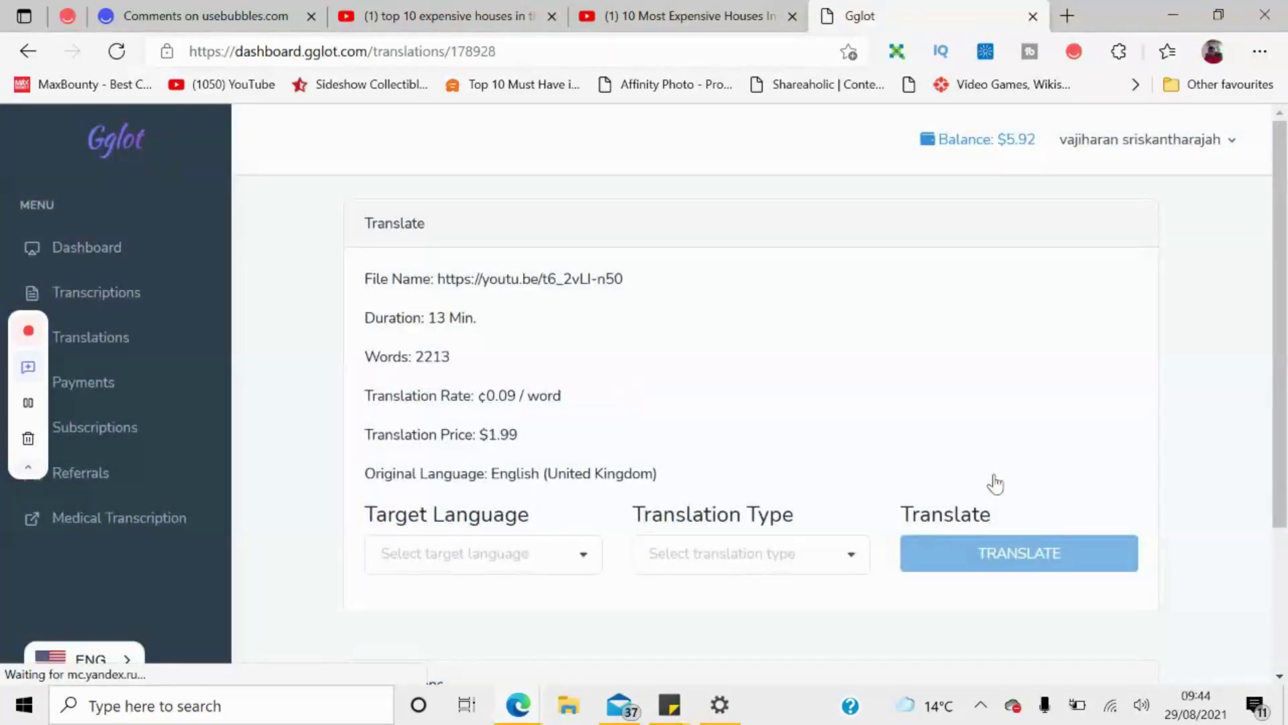
pyautogui.click(529, 567)
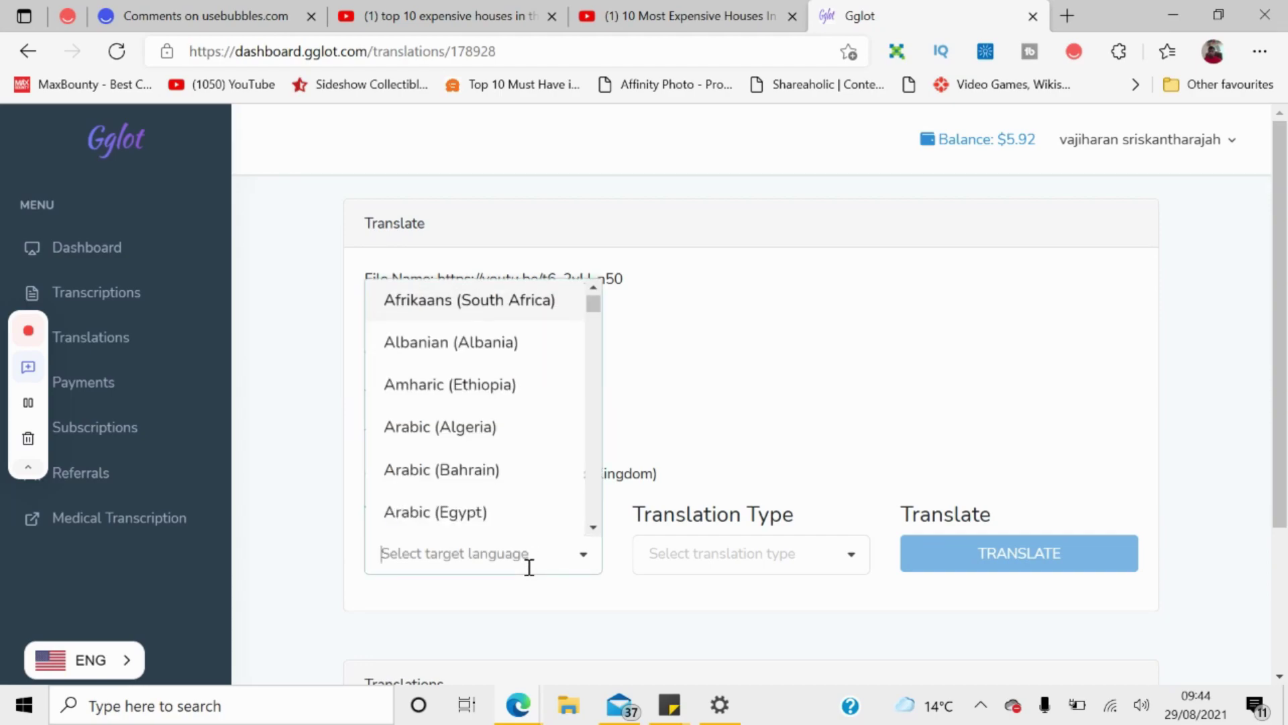
pyautogui.write('fr')
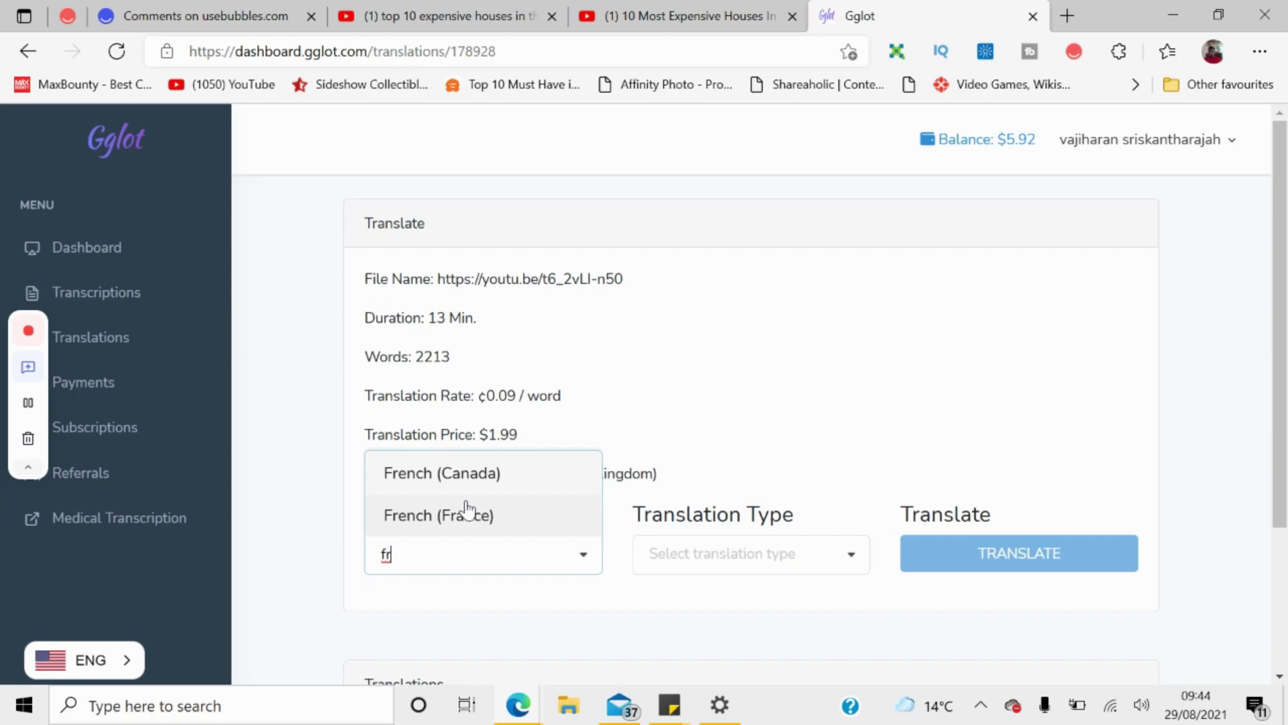
pyautogui.click(468, 512)
pyautogui.click(720, 559)
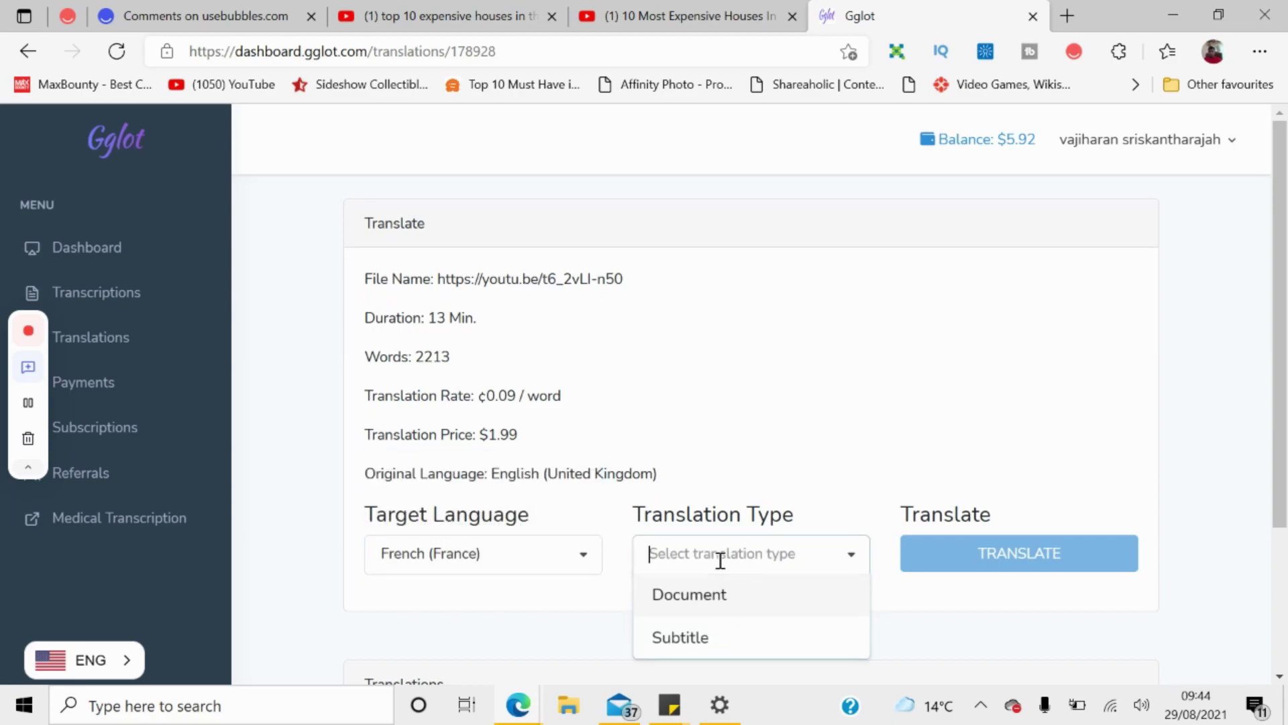
pyautogui.click(712, 640)
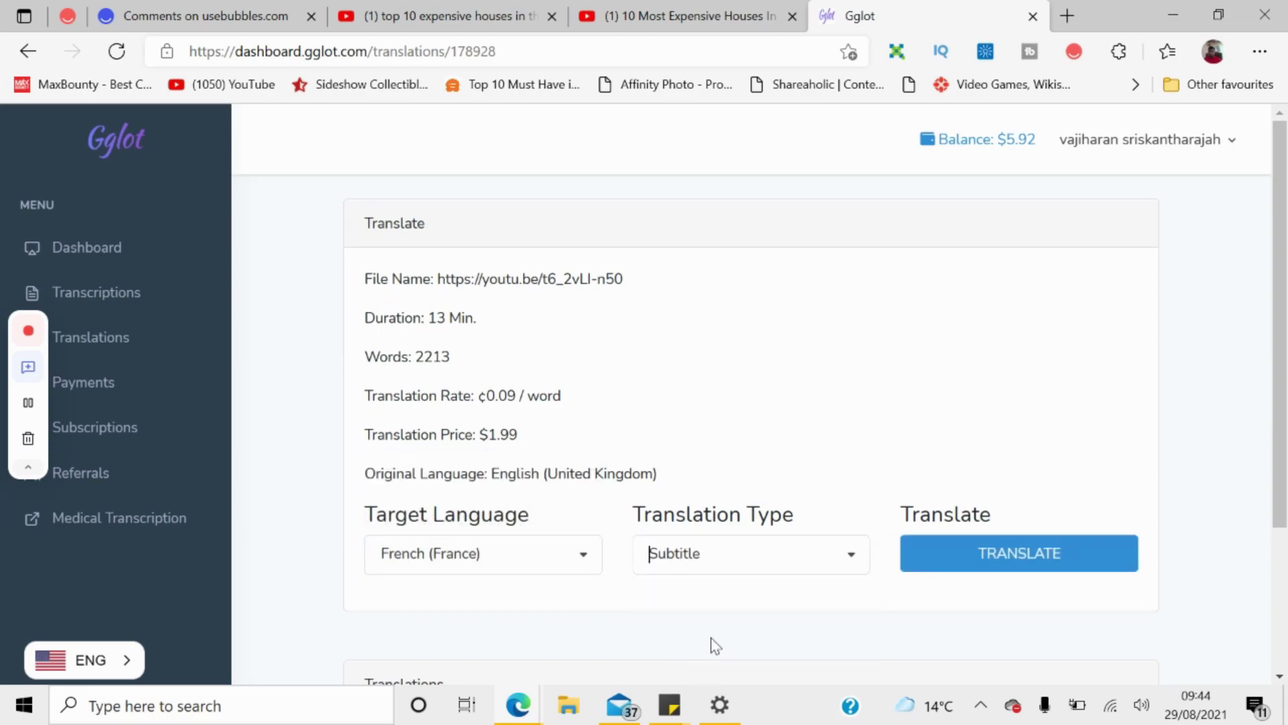
pyautogui.click(752, 564)
pyautogui.click(743, 585)
# Step: Start the French translation and open it from the Translations table
pyautogui.click(957, 557)
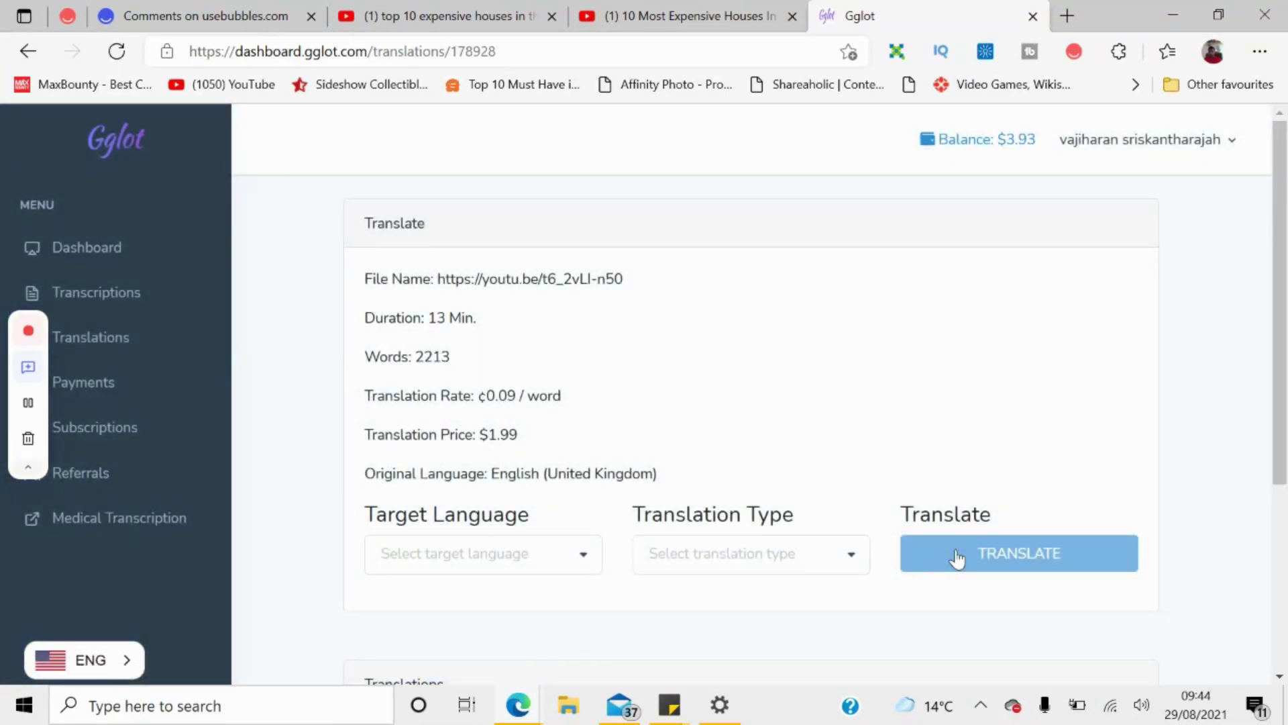
pyautogui.scroll(-4, 957, 557)
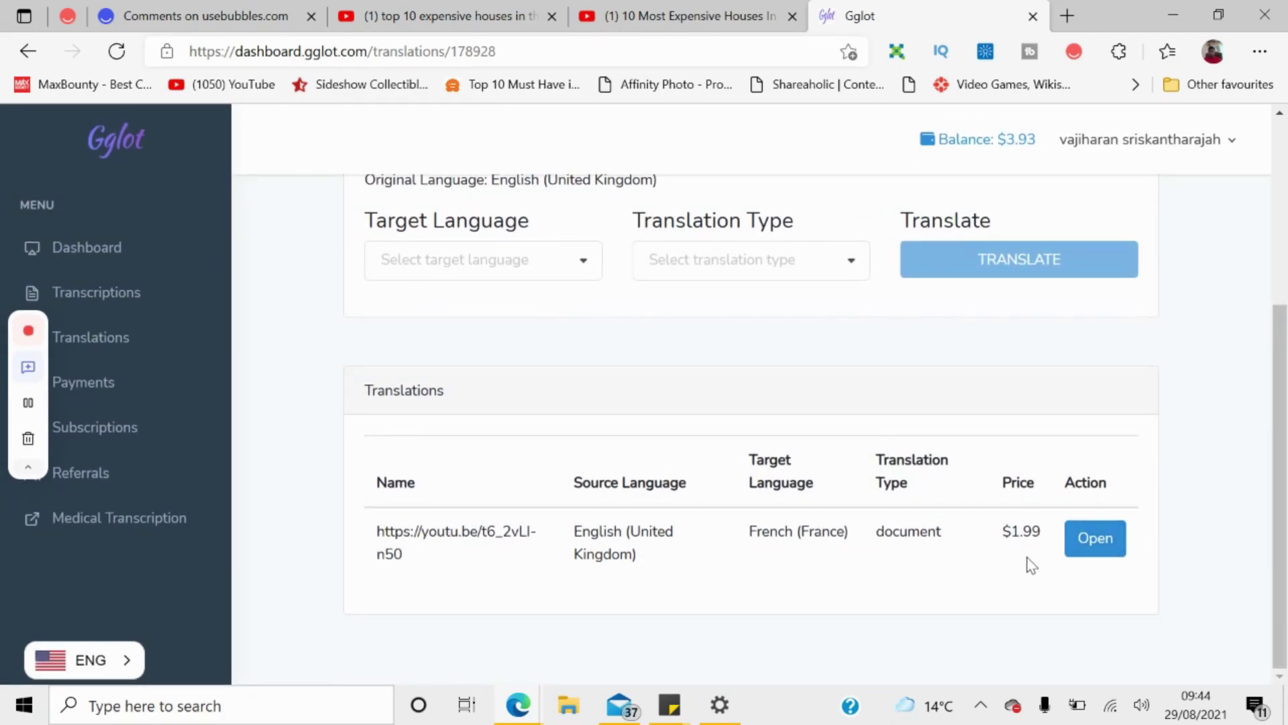
pyautogui.click(1095, 552)
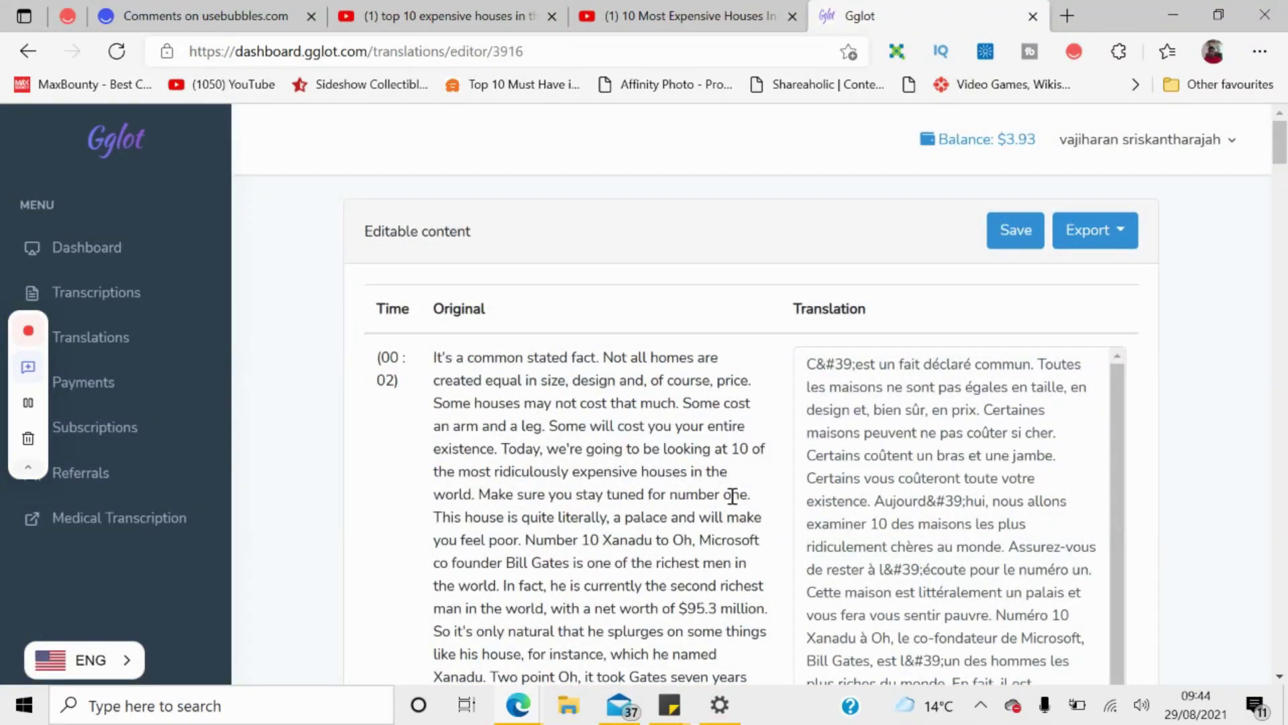
# Step: Click into the French translation text, then switch back to the YouTube houses video
pyautogui.click(960, 454)
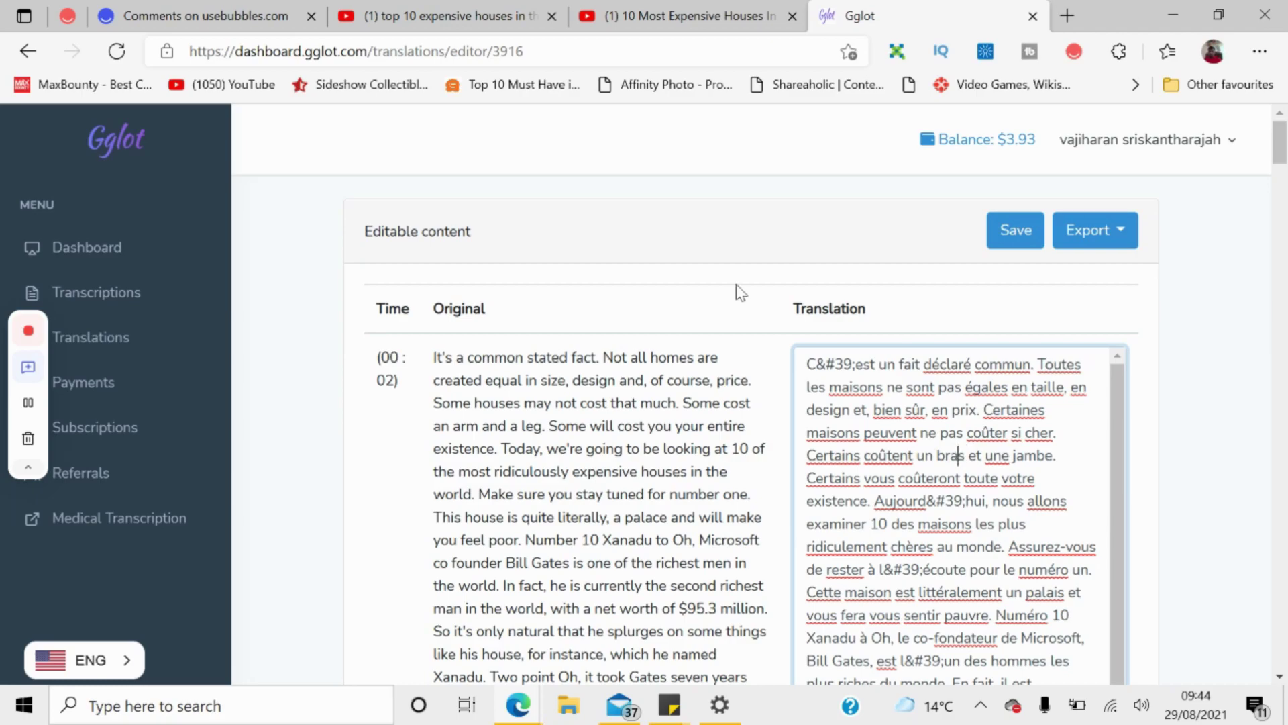
pyautogui.click(632, 7)
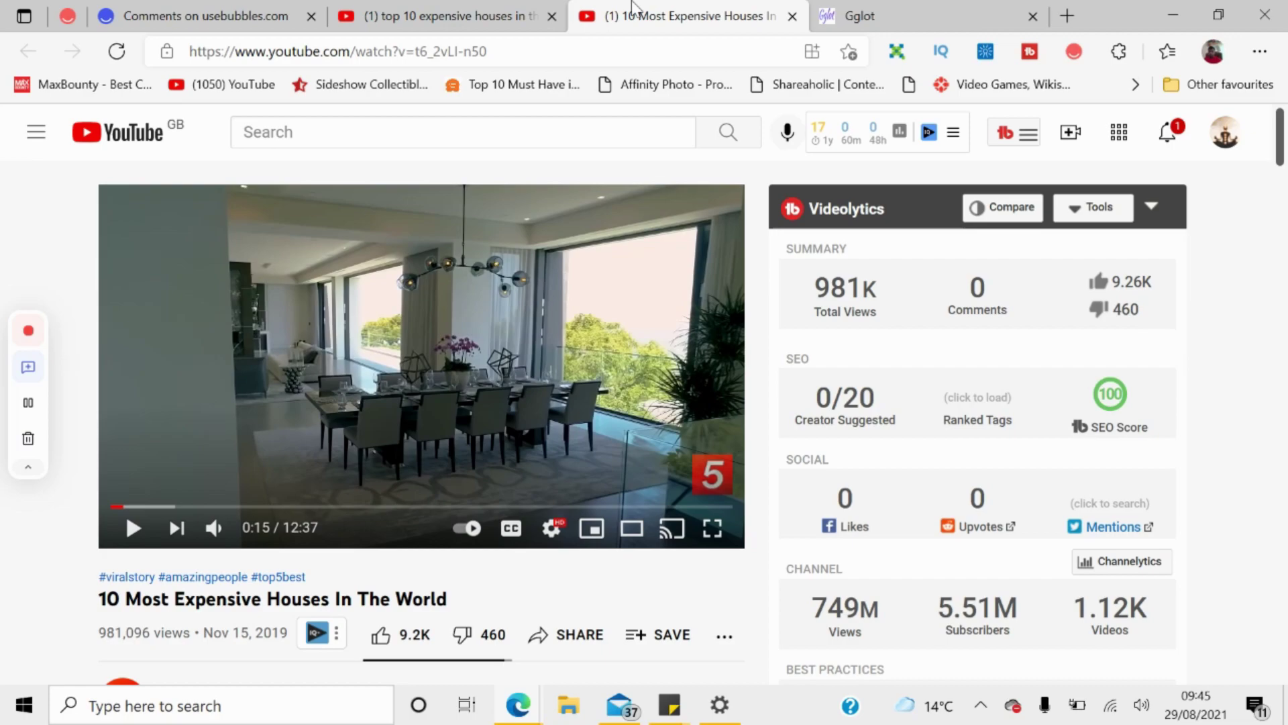
# Step: Switch from YouTube back to the Gglot tab showing the gglot.com homepage
pyautogui.click(865, 16)
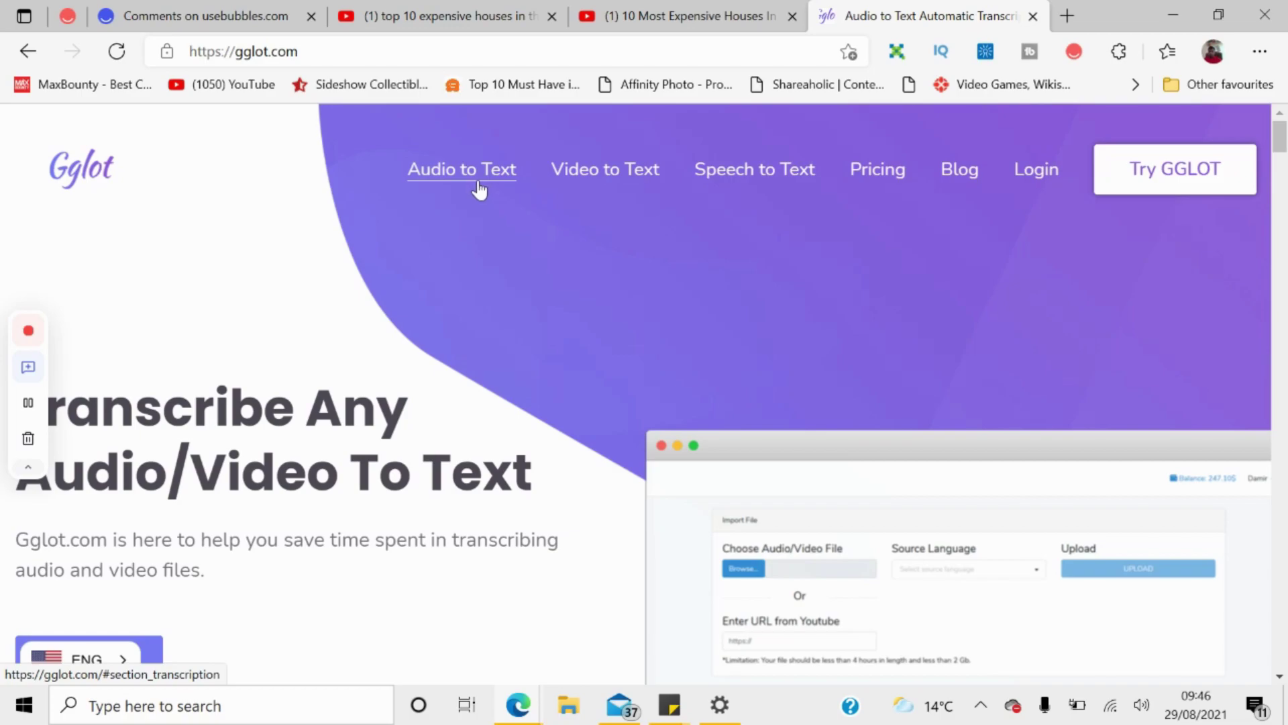
# Step: Visit the Video to Text and Speech to Text sections, then scroll through the Pricing plans
pyautogui.click(555, 190)
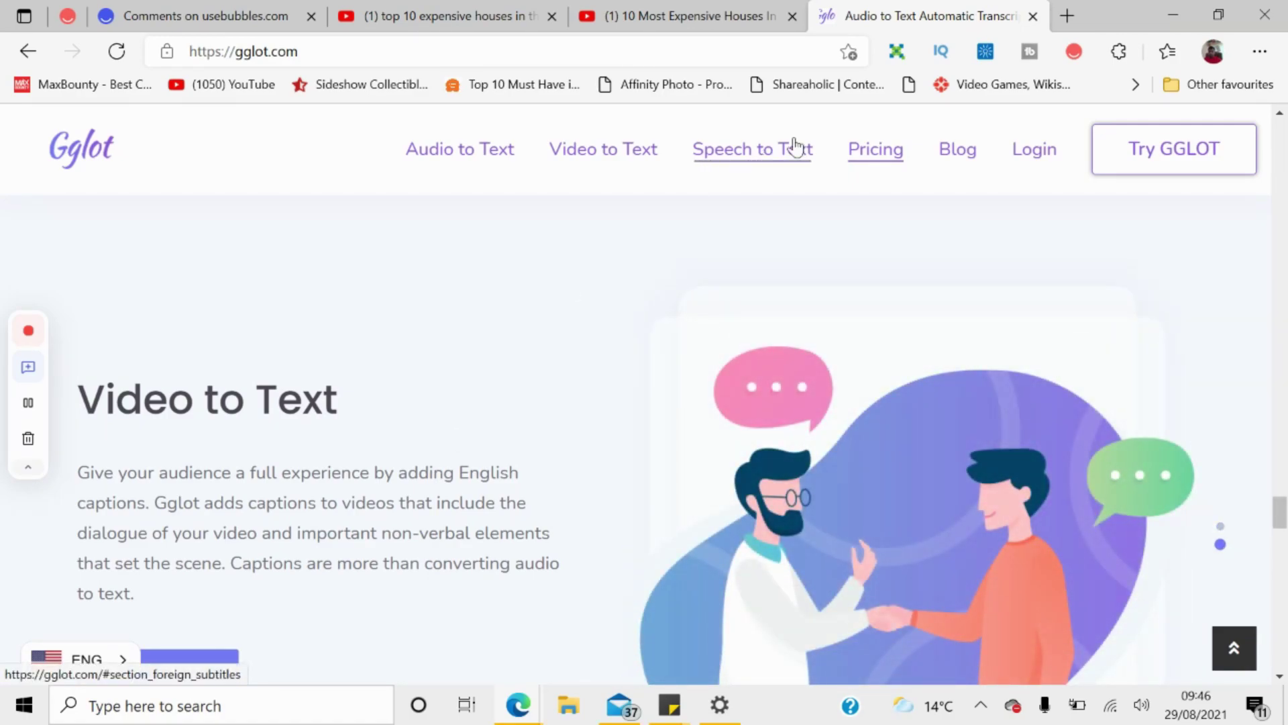
pyautogui.click(777, 156)
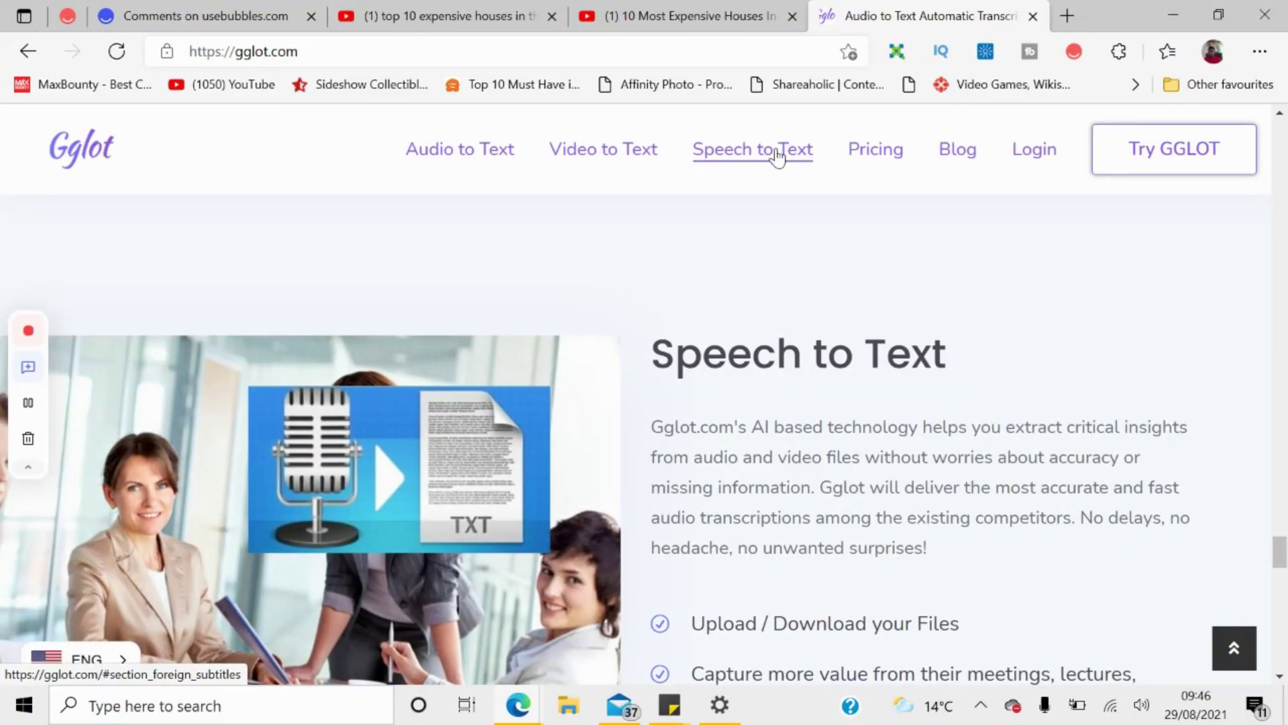
pyautogui.click(876, 151)
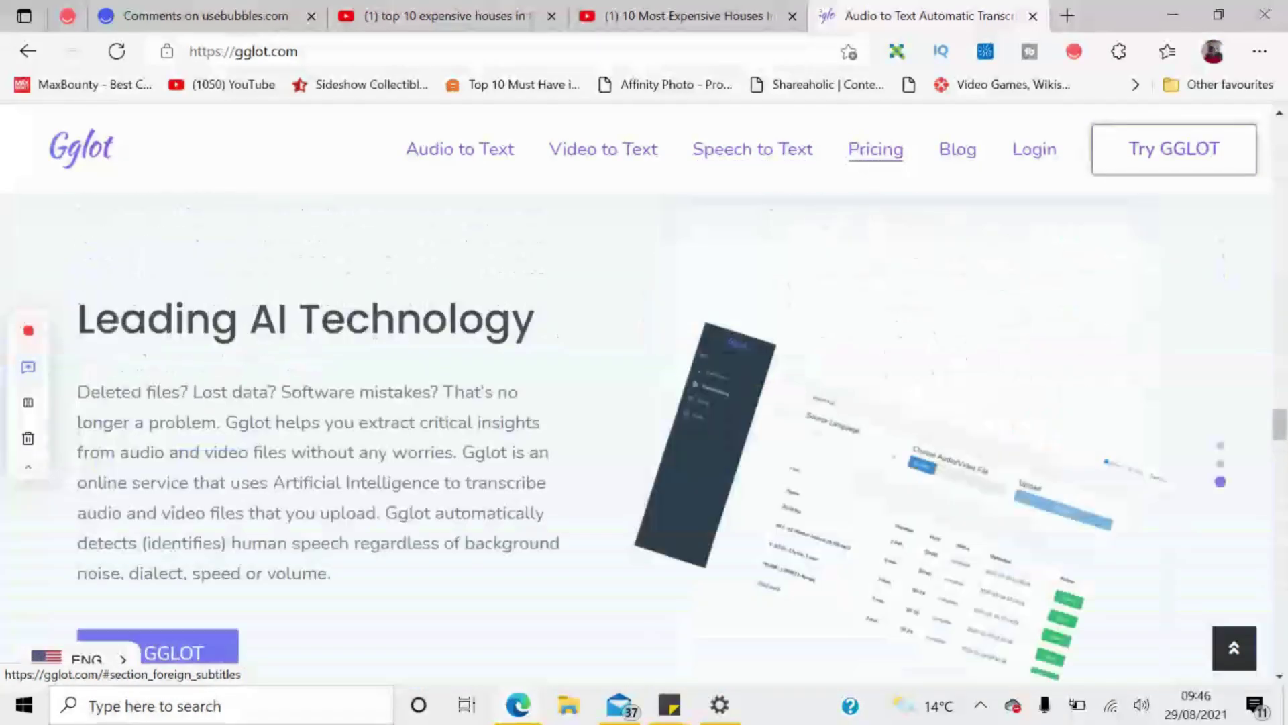
pyautogui.scroll(-4, 644, 402)
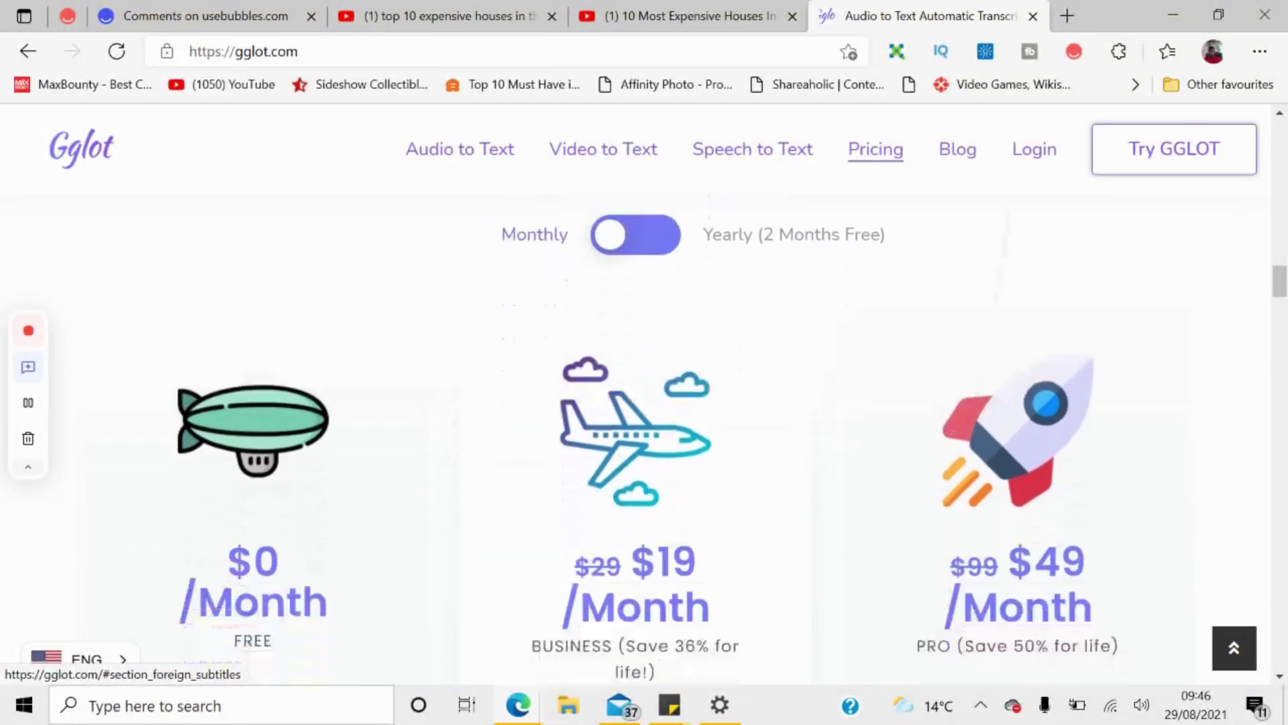
pyautogui.scroll(-2, 644, 436)
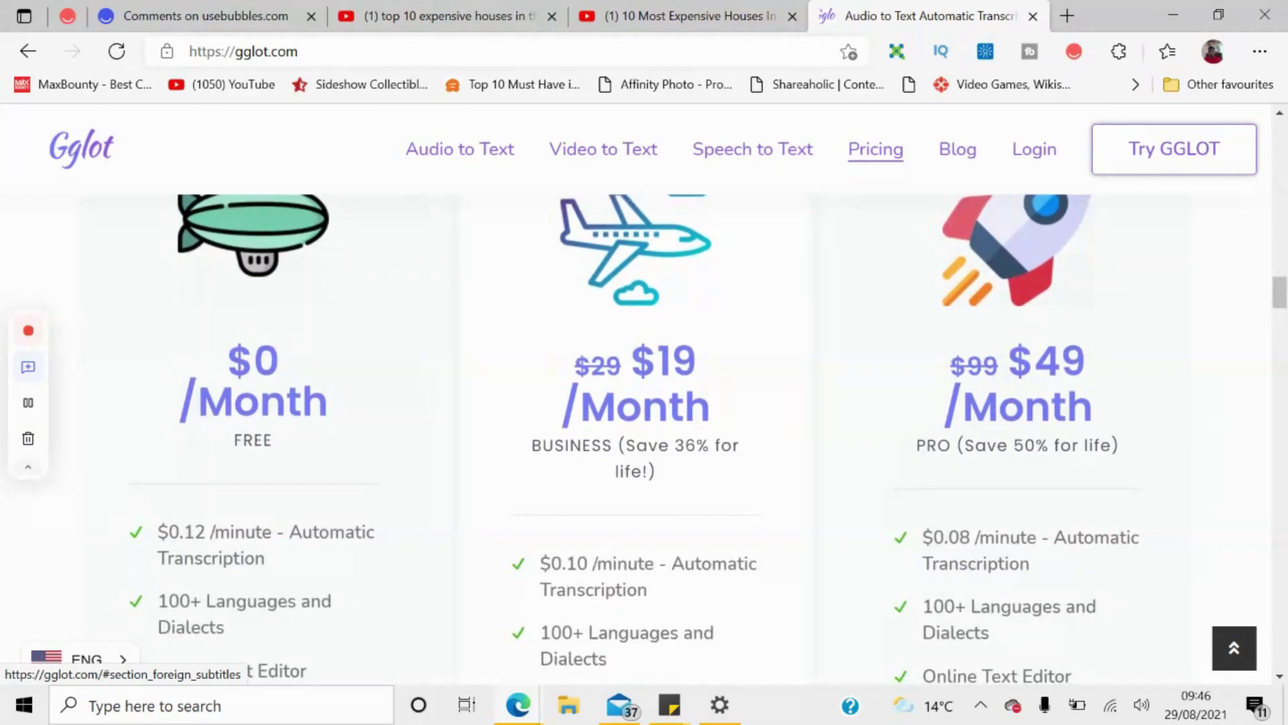